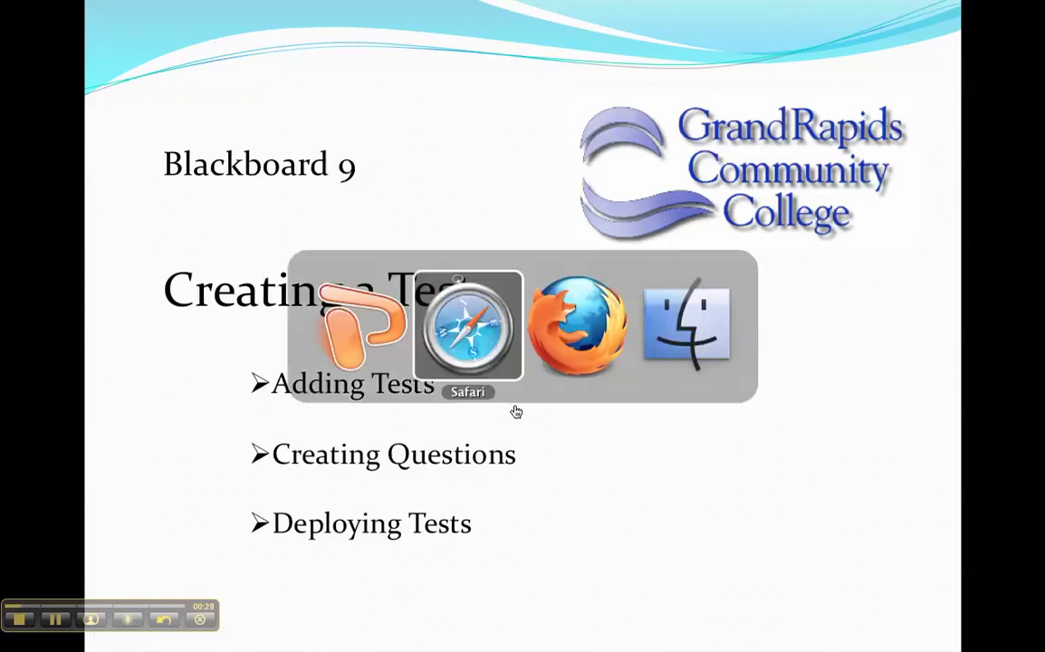
pyautogui.press('super+Tab')
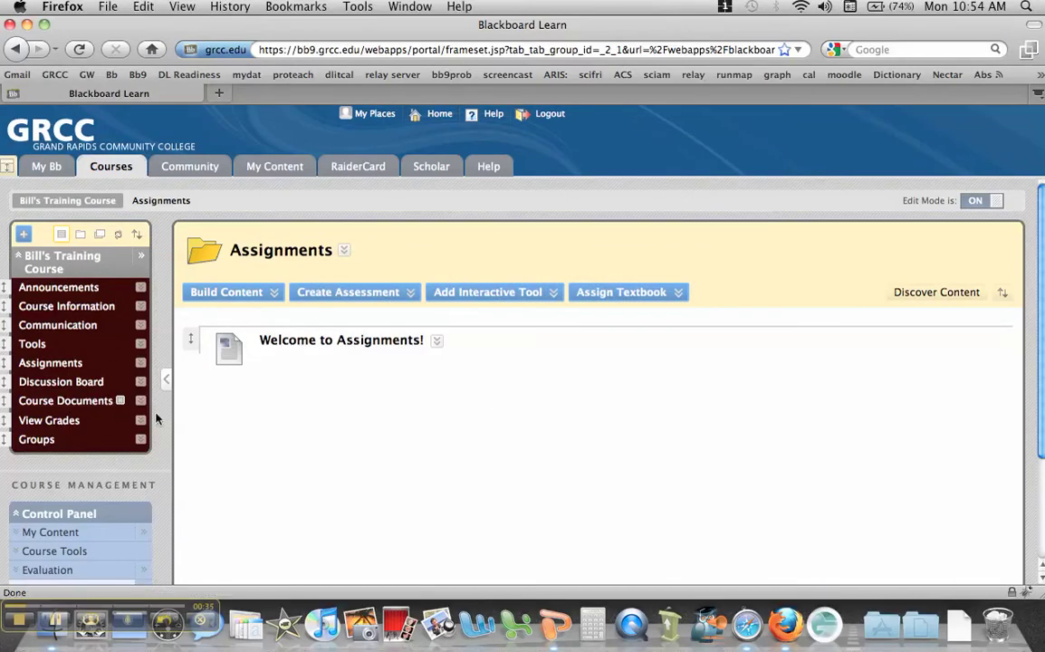
# Step: Start a brand-new Test from the Create Assessment menu in Assignments
pyautogui.click(407, 297)
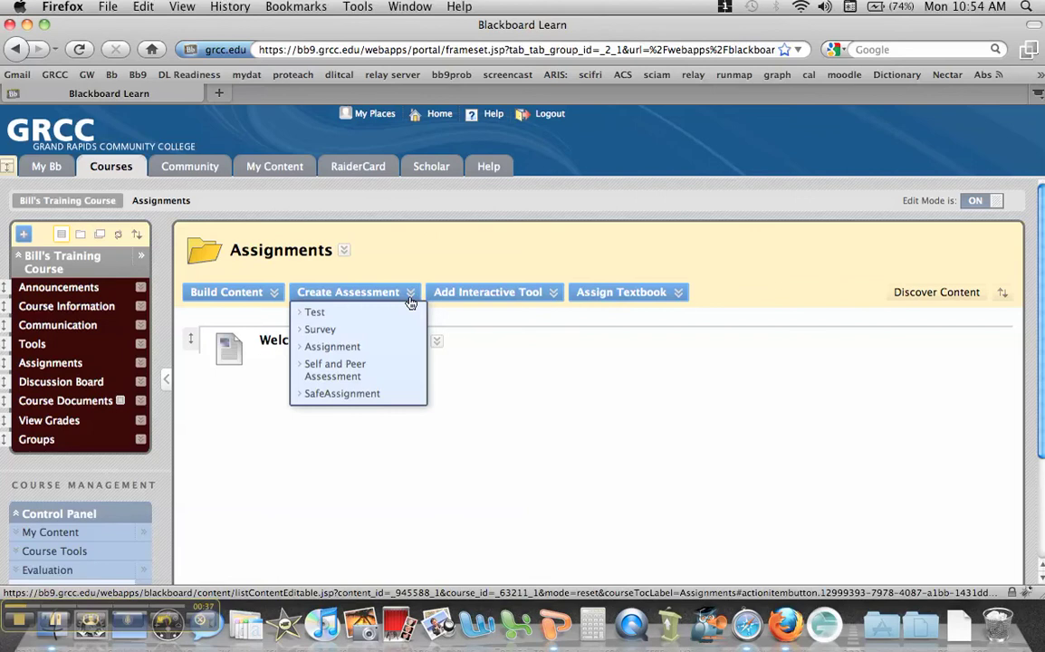
pyautogui.click(320, 314)
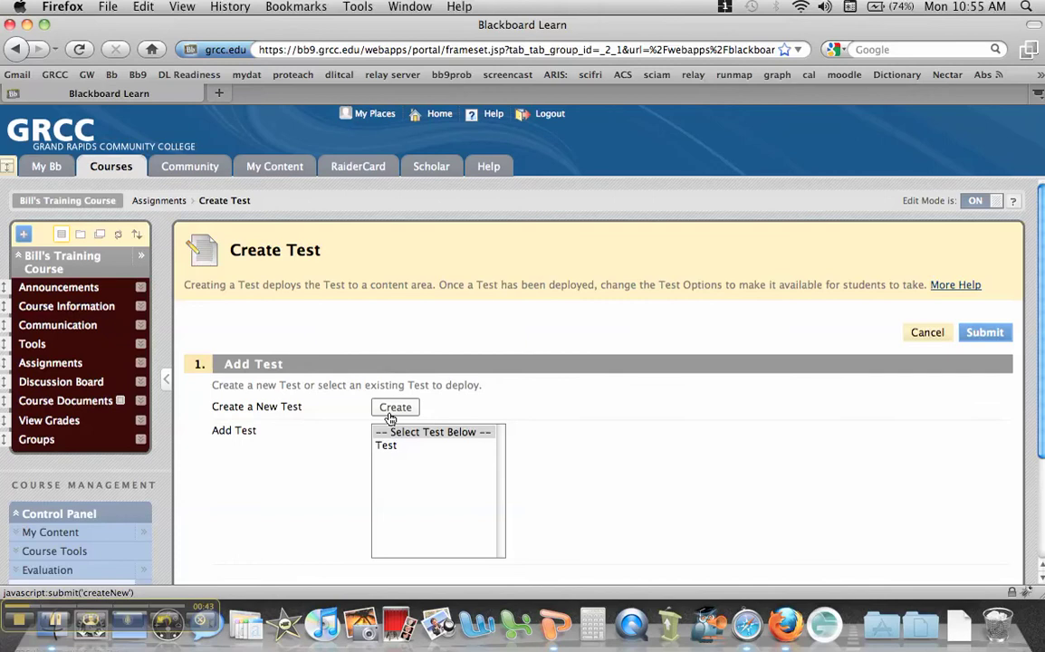
pyautogui.click(390, 414)
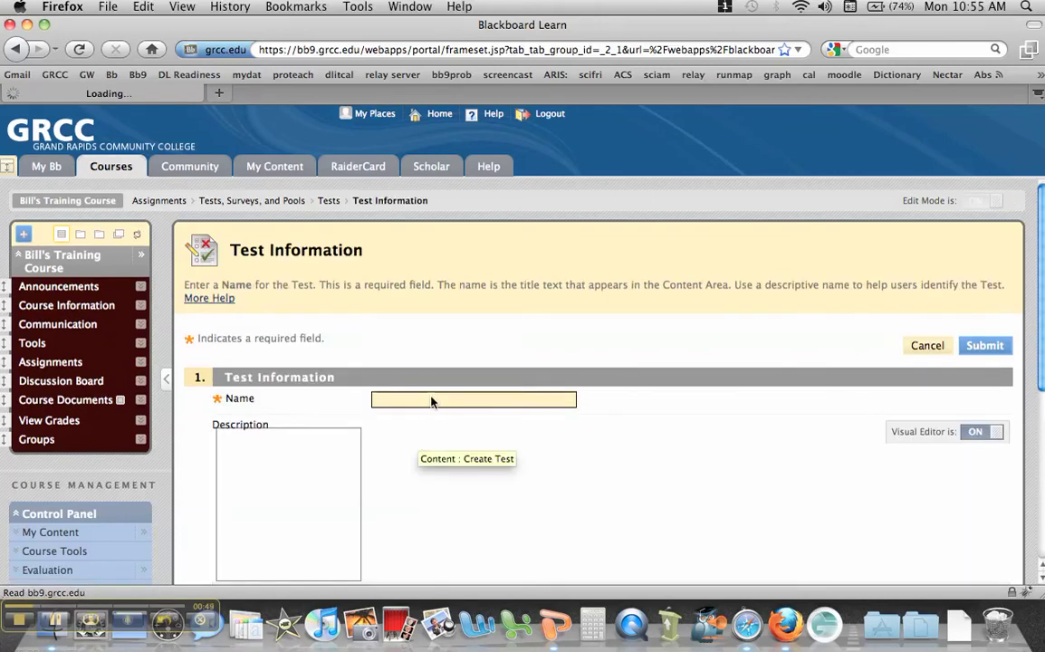
# Step: Name the test 'Test 2', describe it as 'Due Date' / 'You have 2 attempts', and submit
pyautogui.click(432, 400)
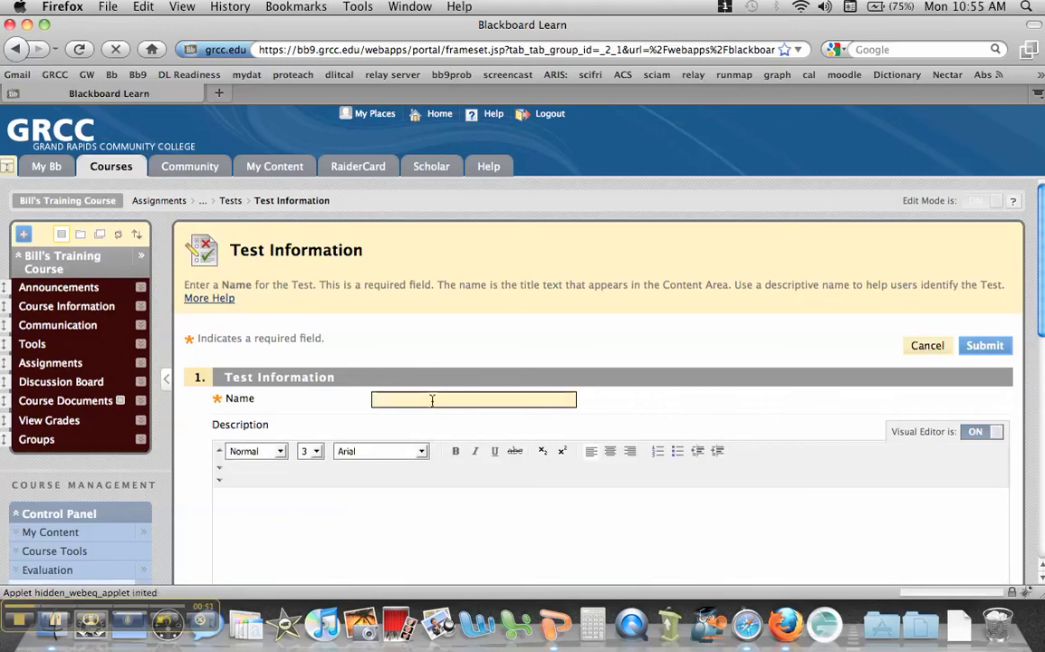
pyautogui.write('Test 2')
pyautogui.click(438, 528)
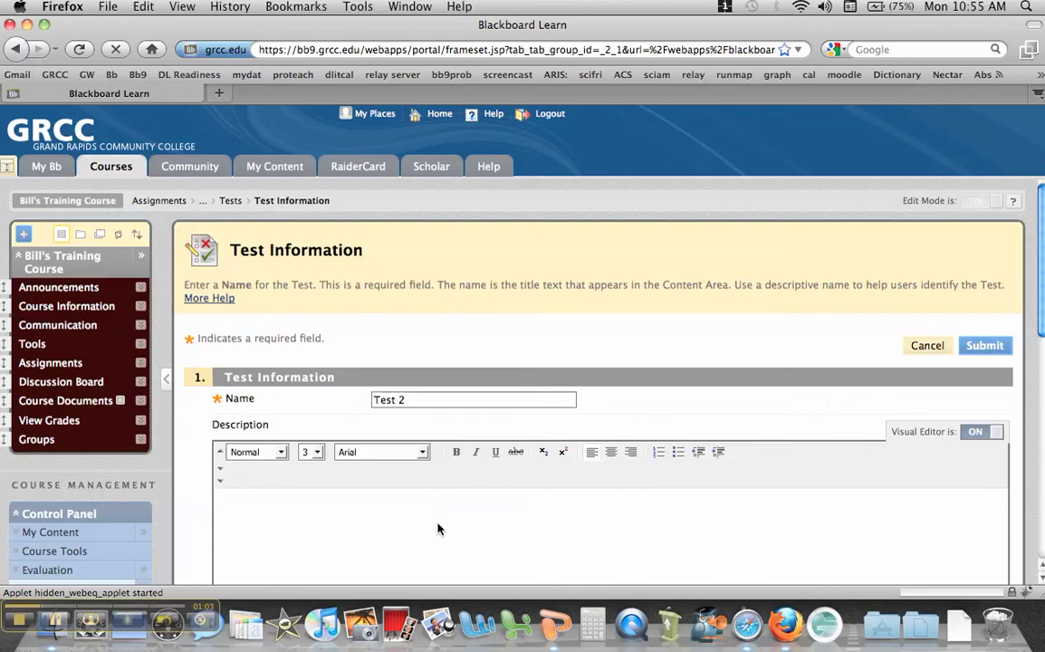
pyautogui.write('Due Date')
pyautogui.scroll(-1, 437, 529)
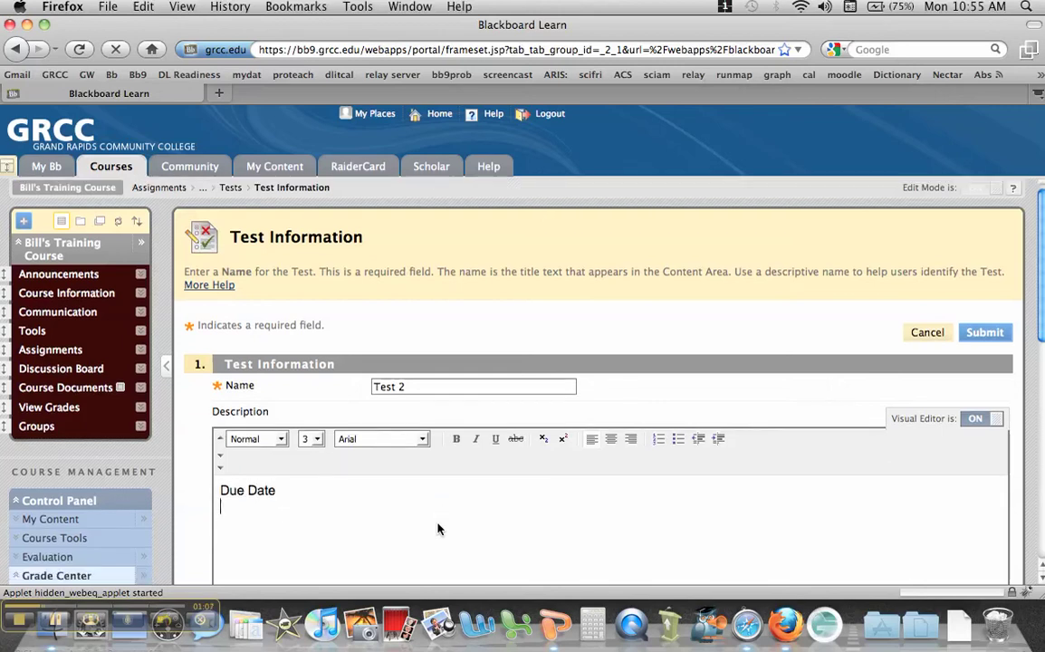
pyautogui.write('You have 2 apt')
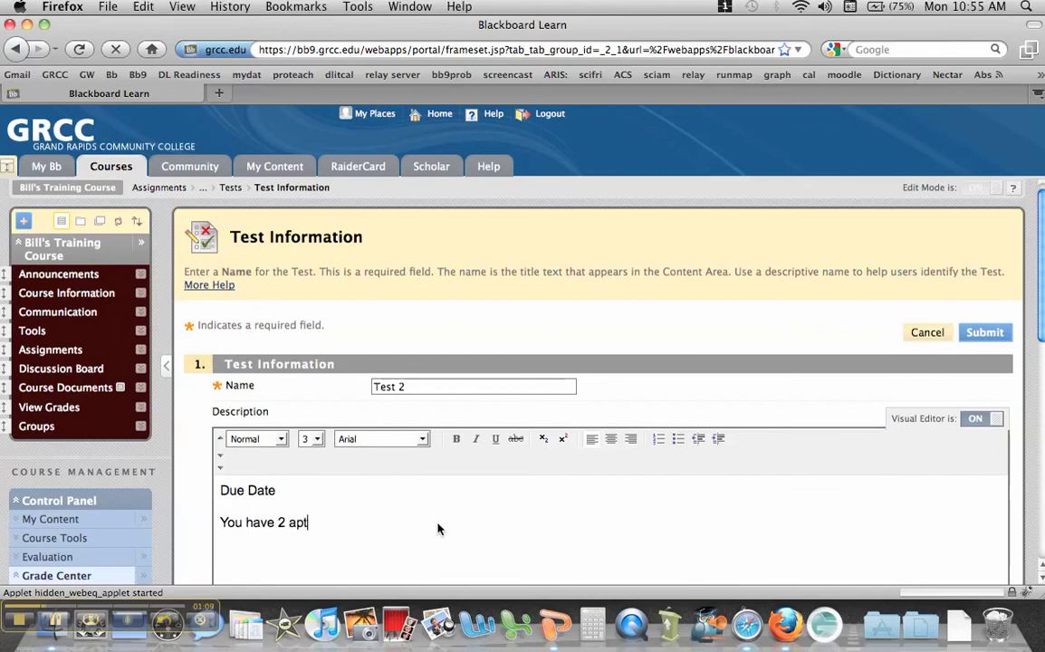
pyautogui.press('BackSpace')
pyautogui.press('BackSpace')
pyautogui.write('ttempts')
pyautogui.scroll(-1, 542, 487)
pyautogui.scroll(-10, 543, 485)
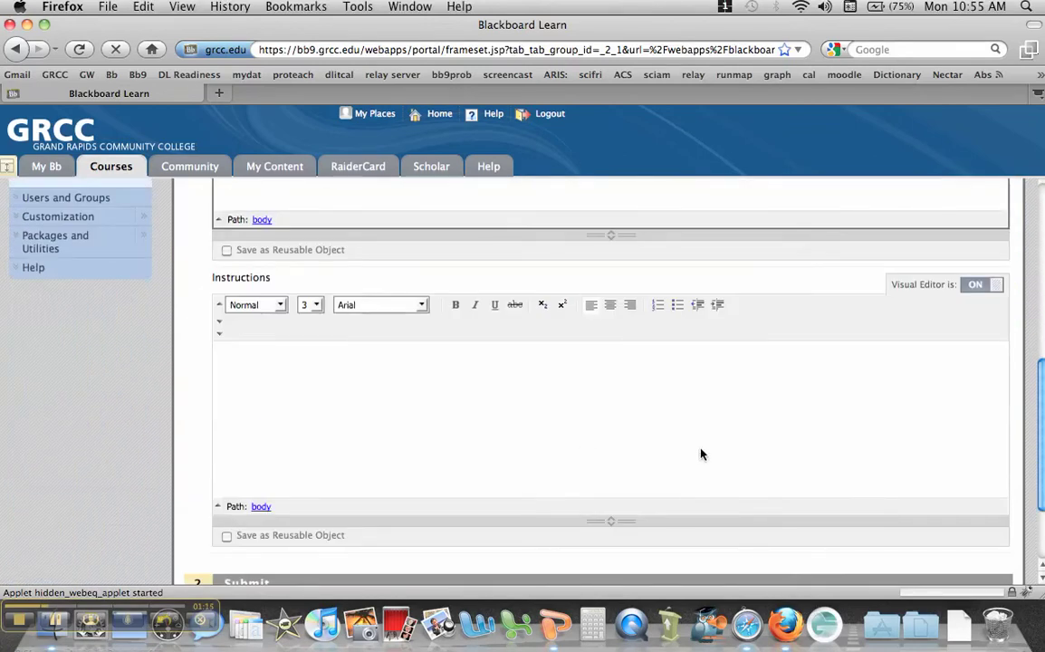
pyautogui.scroll(-3, 772, 462)
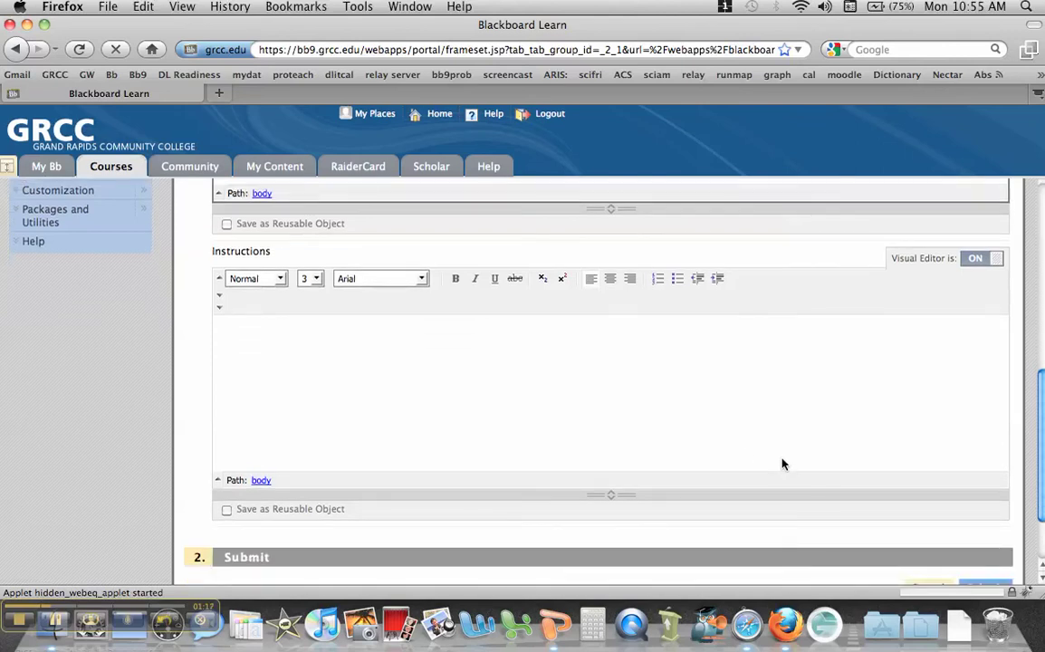
pyautogui.click(1003, 504)
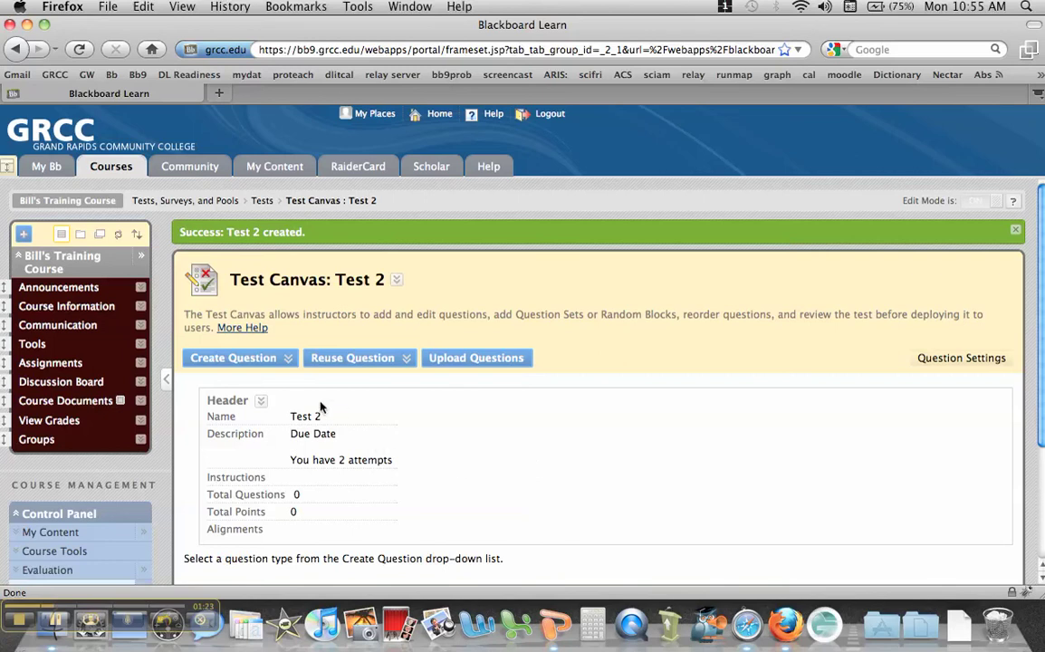
# Step: Add a Multiple Choice question to Test 2 from the Create Question menu
pyautogui.click(290, 362)
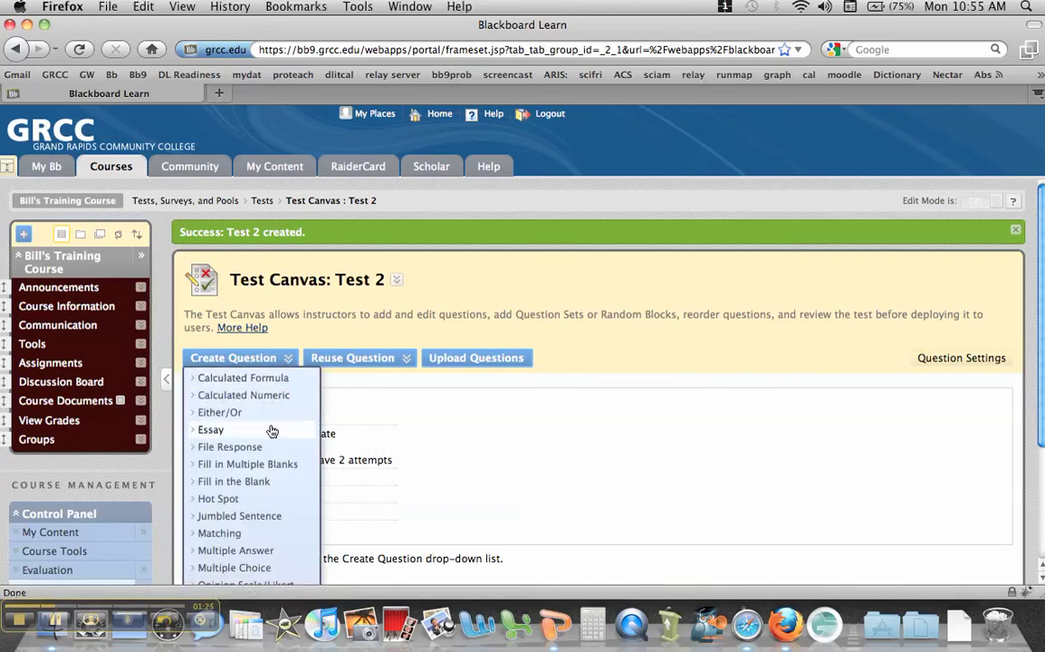
pyautogui.click(258, 568)
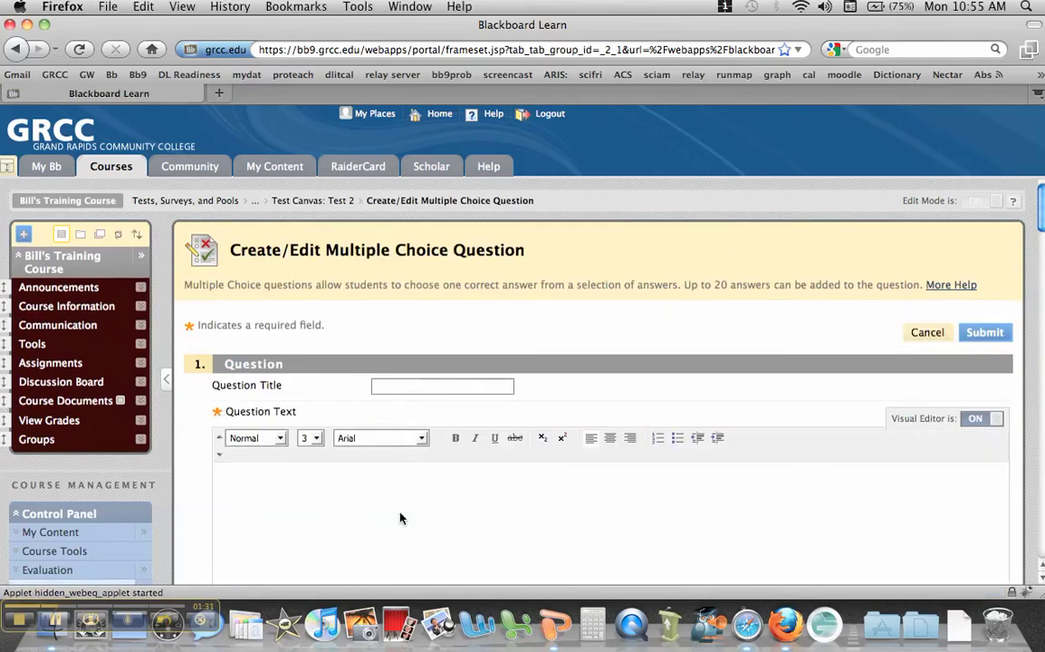
pyautogui.click(401, 518)
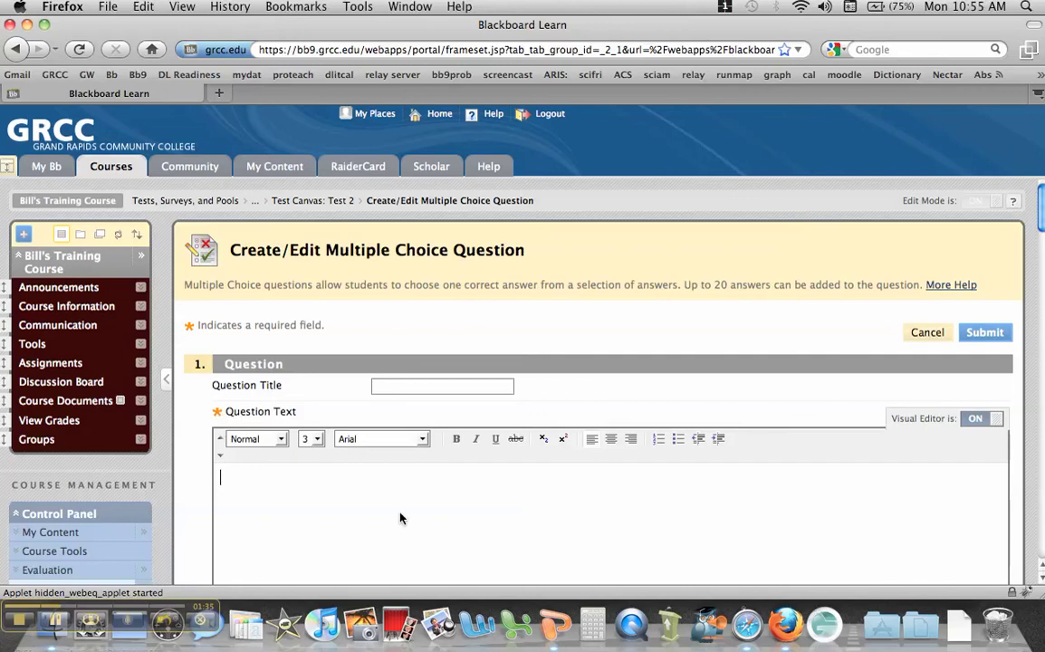
# Step: Enter the question 'How many months are in 1 year?' with answers 5, 12, 1 and 6
pyautogui.write('How many mont')
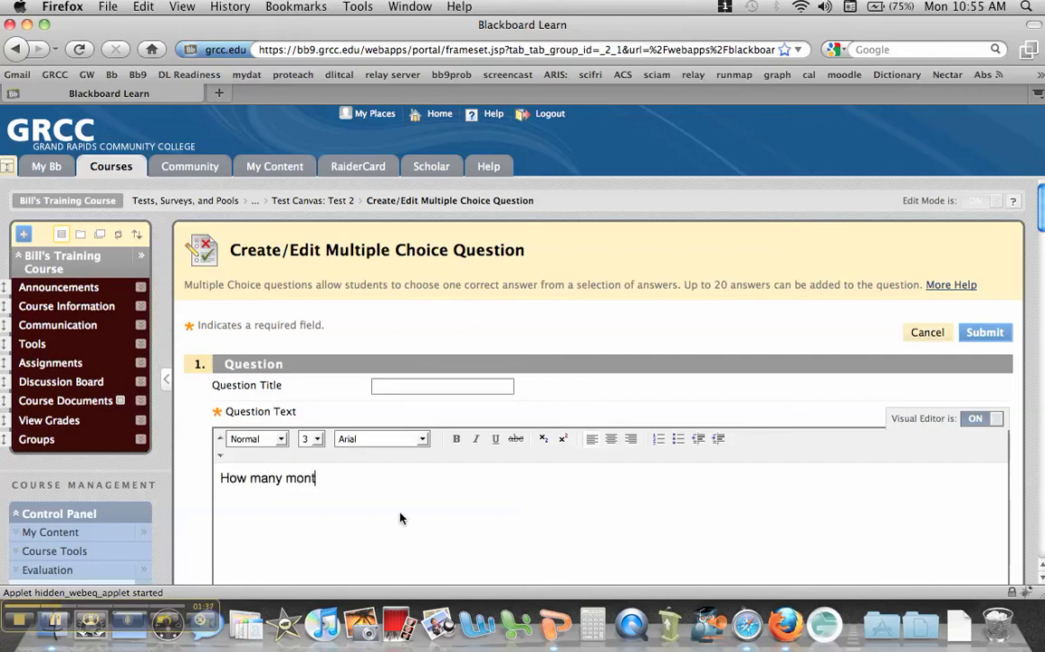
pyautogui.write('hs are in 1 year?')
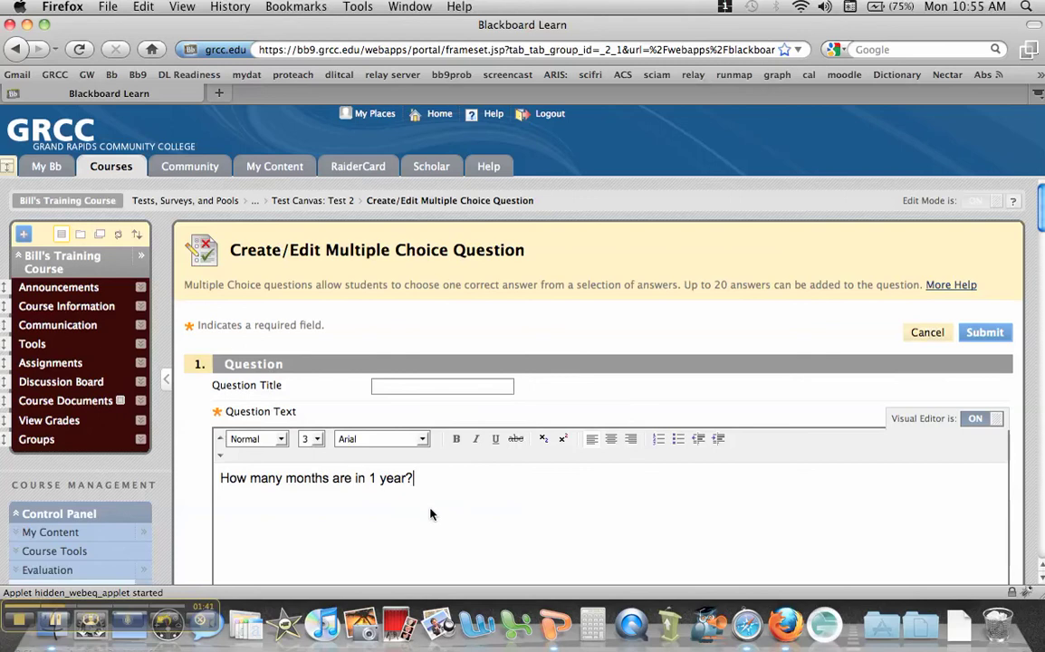
pyautogui.scroll(-10, 435, 507)
pyautogui.click(444, 500)
pyautogui.write('5')
pyautogui.scroll(-4, 449, 489)
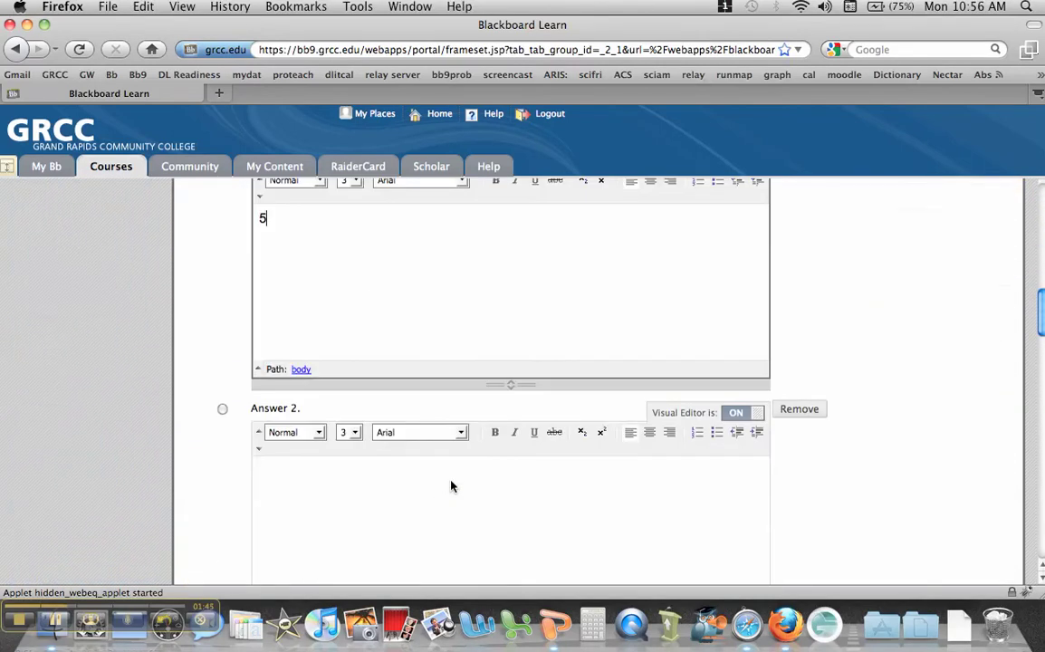
pyautogui.click(451, 487)
pyautogui.write('12')
pyautogui.scroll(-4, 454, 498)
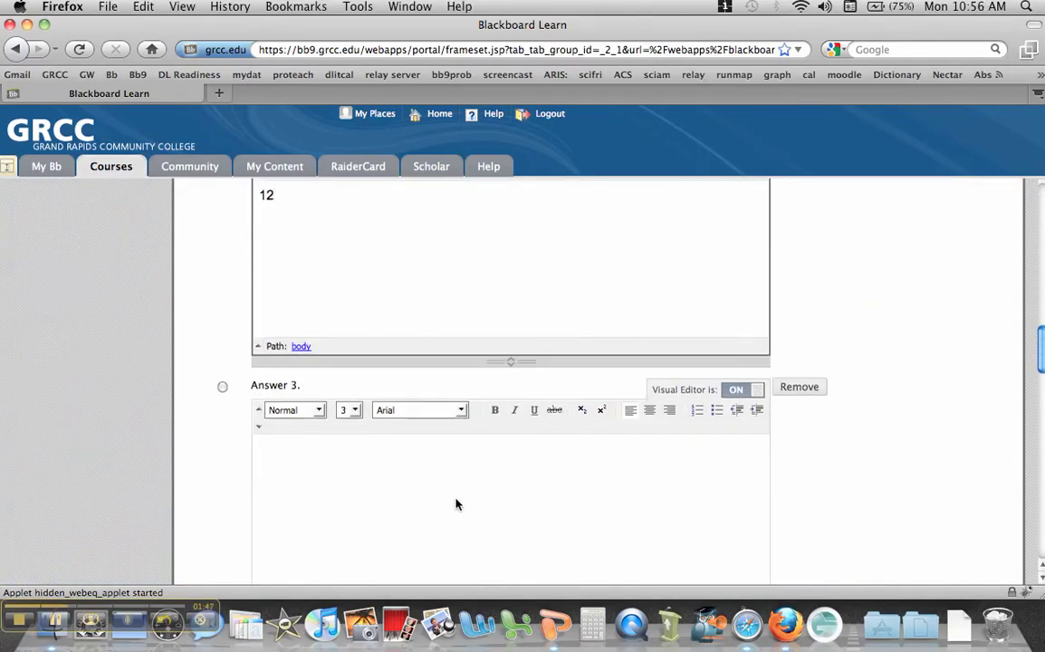
pyautogui.click(455, 502)
pyautogui.write('1')
pyautogui.scroll(-4, 456, 507)
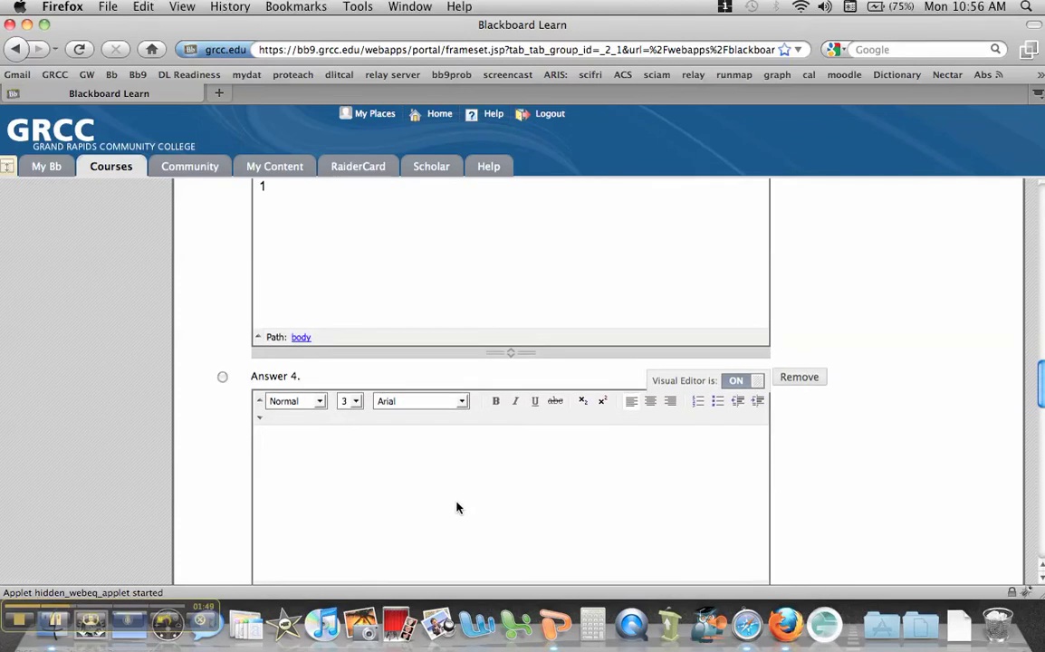
pyautogui.scroll(4, 457, 508)
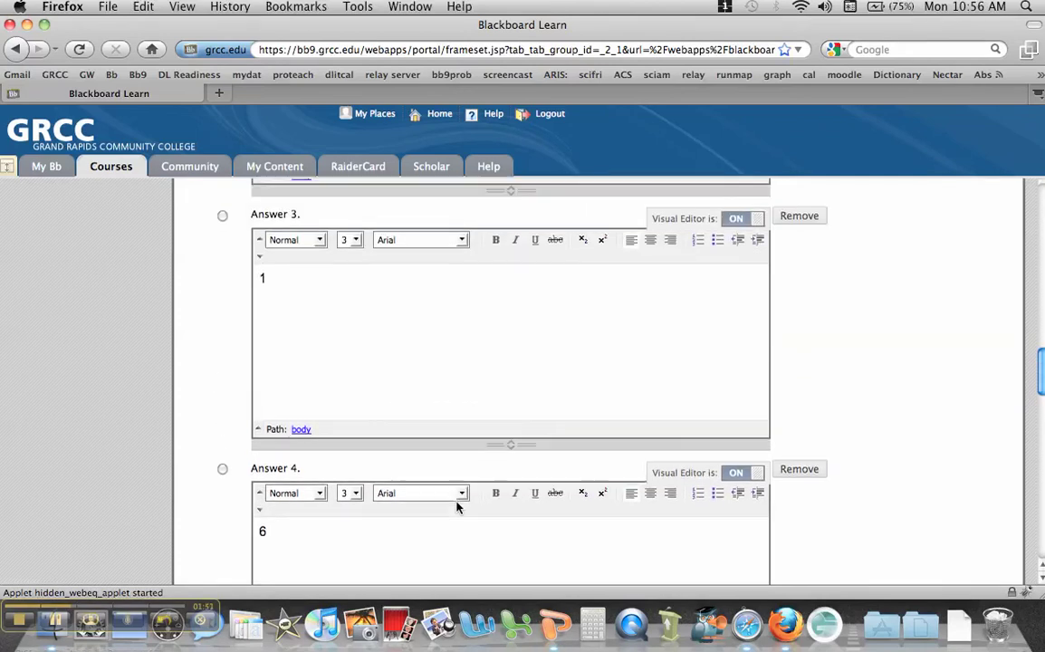
pyautogui.scroll(4, 457, 508)
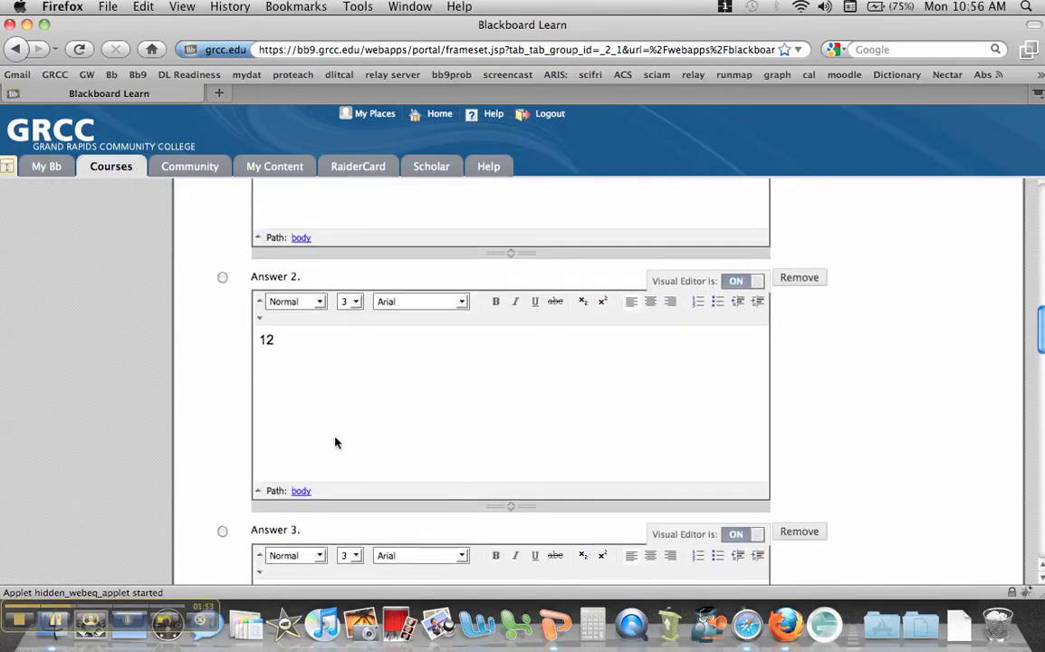
# Step: Mark 12 as the correct answer with correct-response feedback 'Way to go!'
pyautogui.click(222, 278)
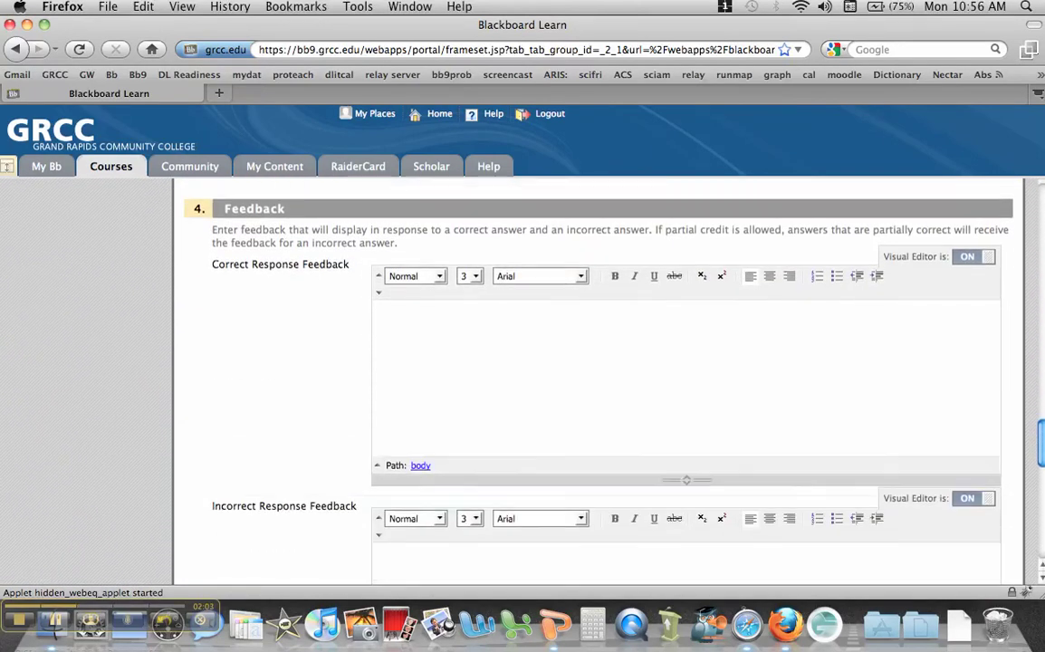
pyautogui.click(848, 335)
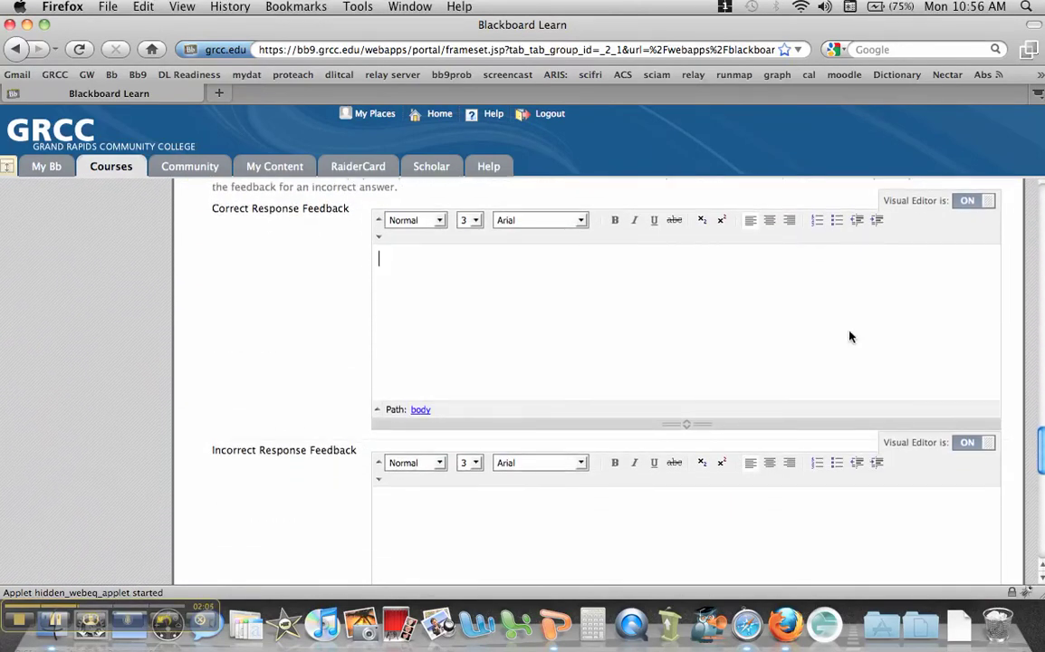
pyautogui.write('Wayy')
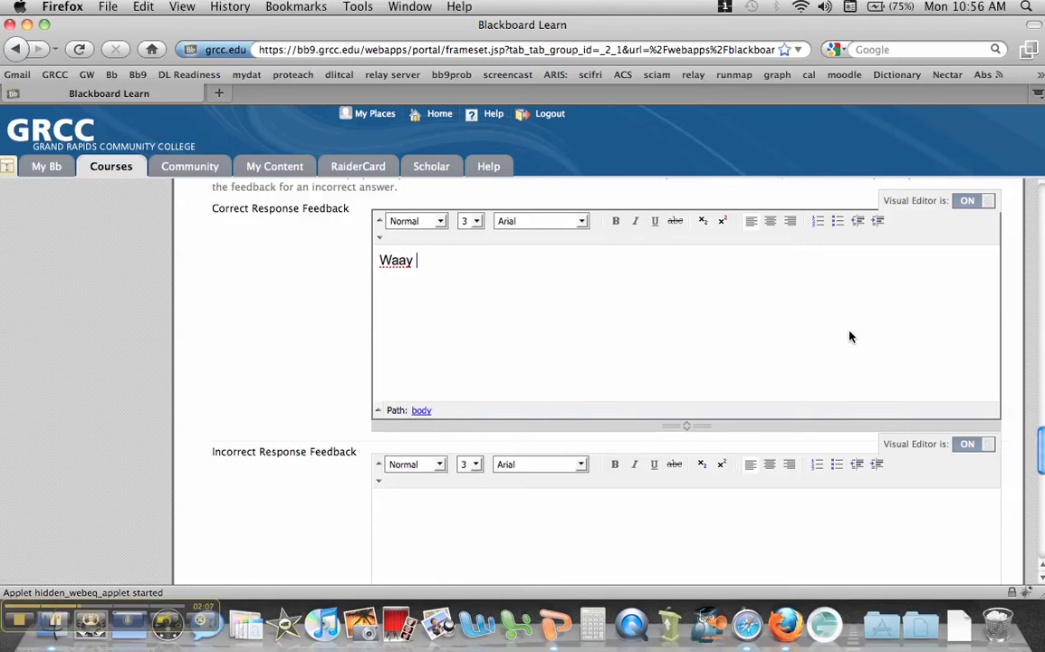
pyautogui.press('BackSpace')
pyautogui.press('BackSpace')
pyautogui.write('y to g')
# Step: Add incorrect-response feedback 'read chapter 2' and submit the question
pyautogui.click(585, 529)
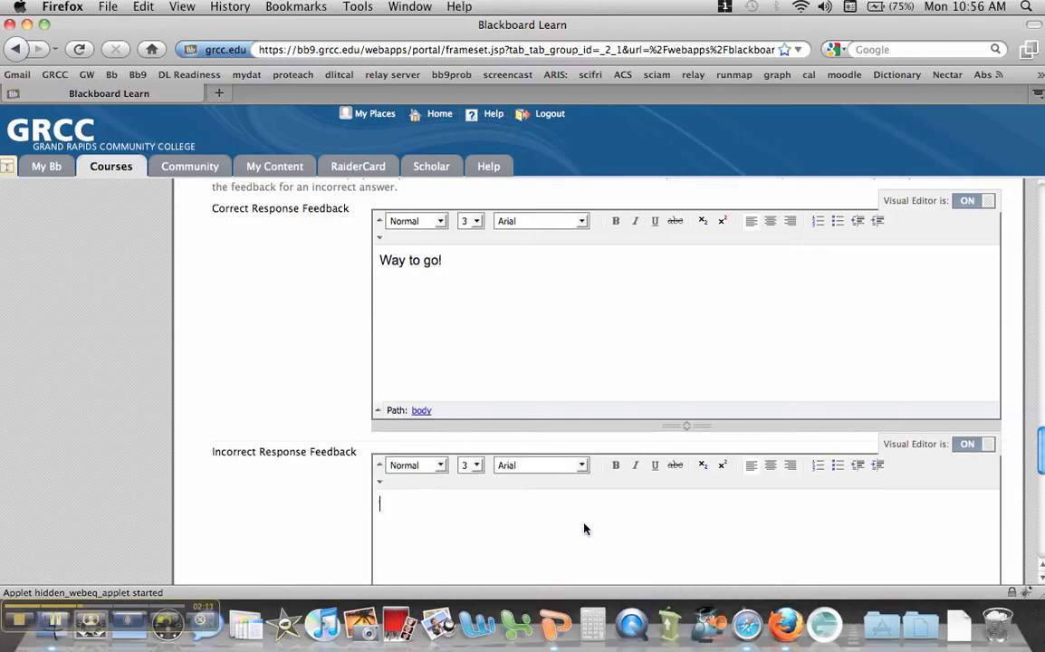
pyautogui.scroll(-1, 594, 518)
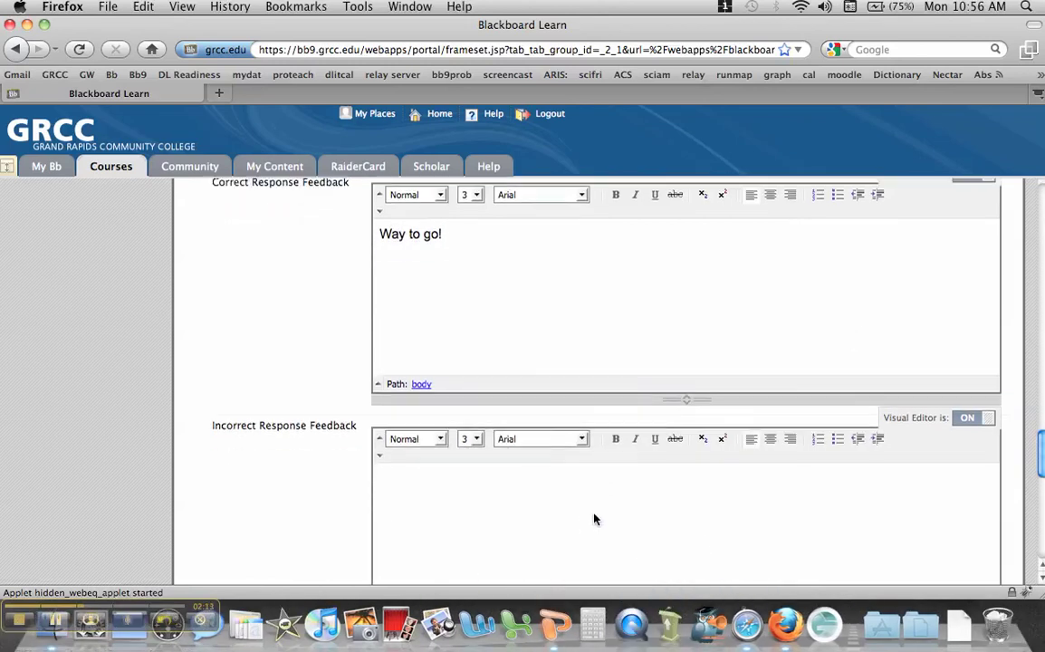
pyautogui.write('read chapter 2')
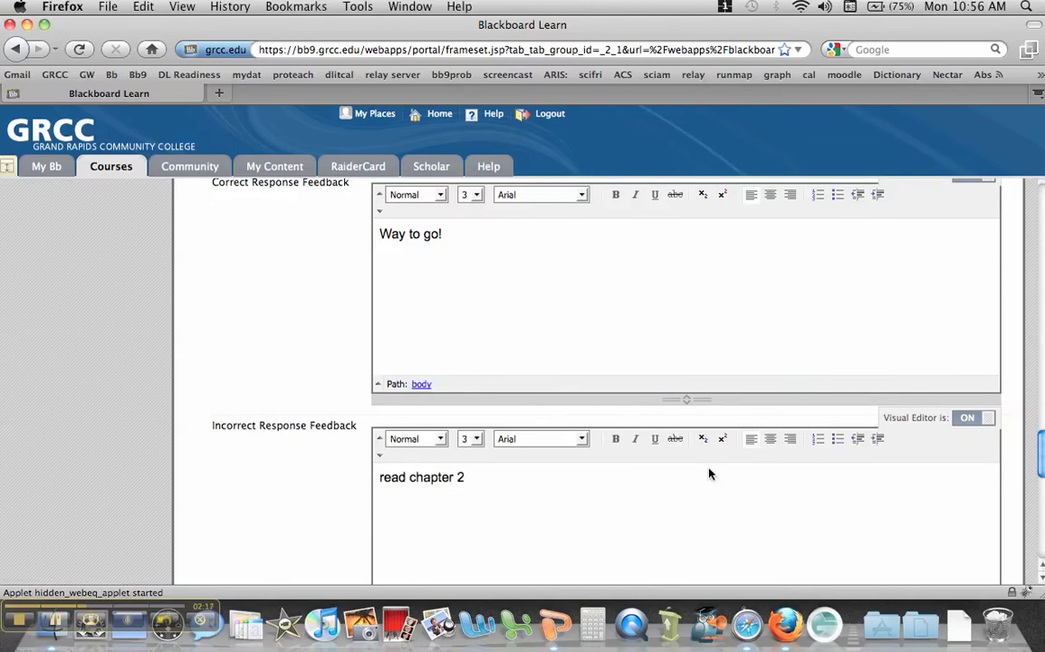
pyautogui.scroll(-12, 709, 474)
pyautogui.scroll(-2, 862, 522)
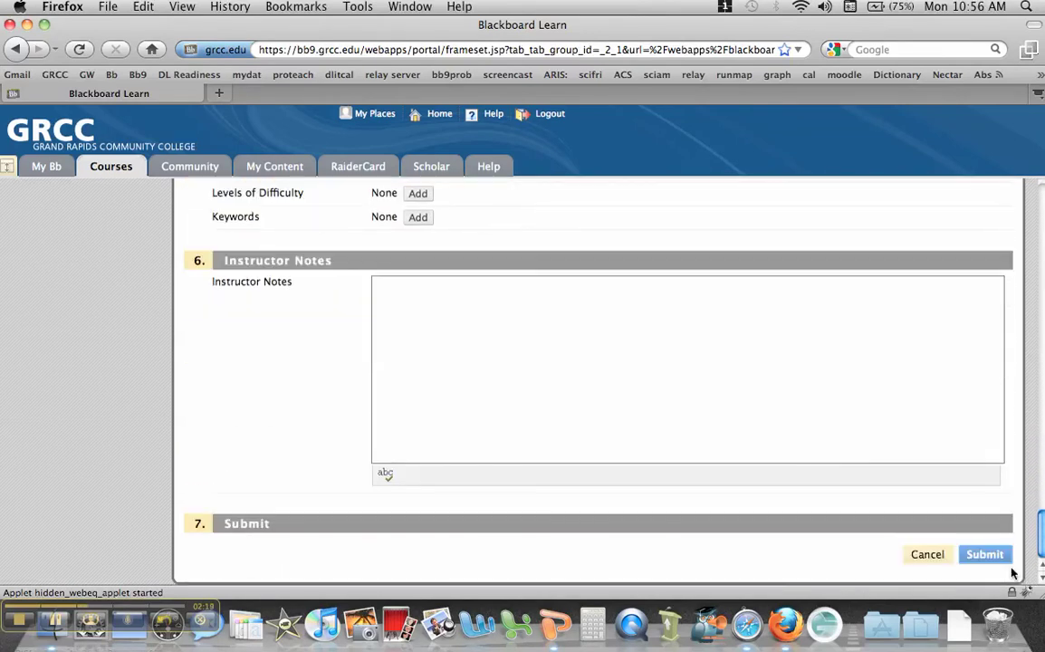
pyautogui.click(985, 553)
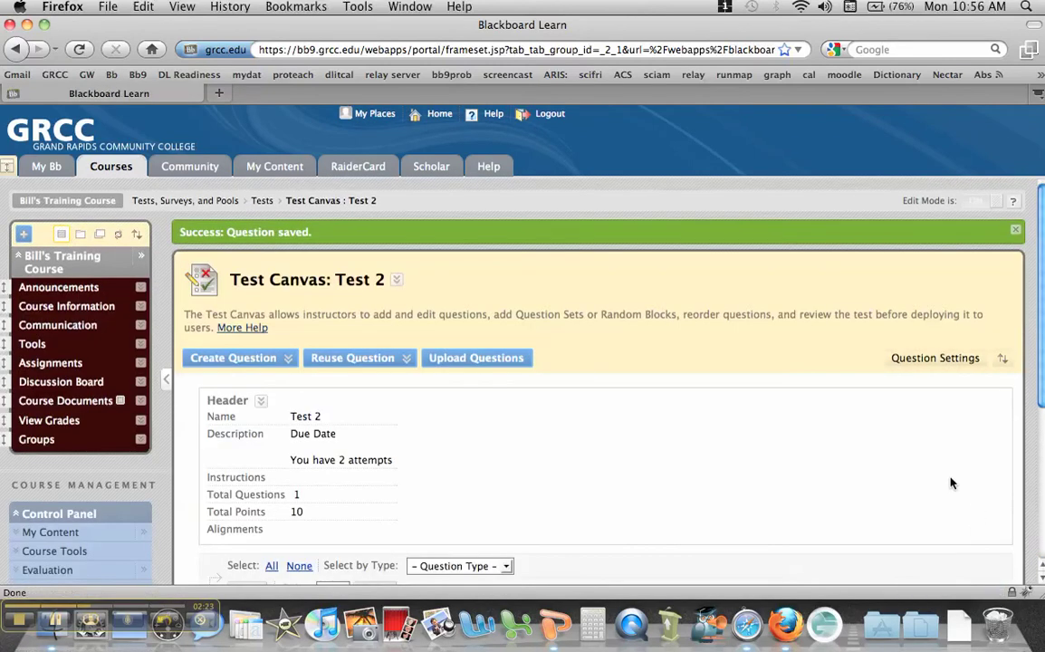
# Step: Change the question's point value from 10 to 5
pyautogui.scroll(-3, 952, 483)
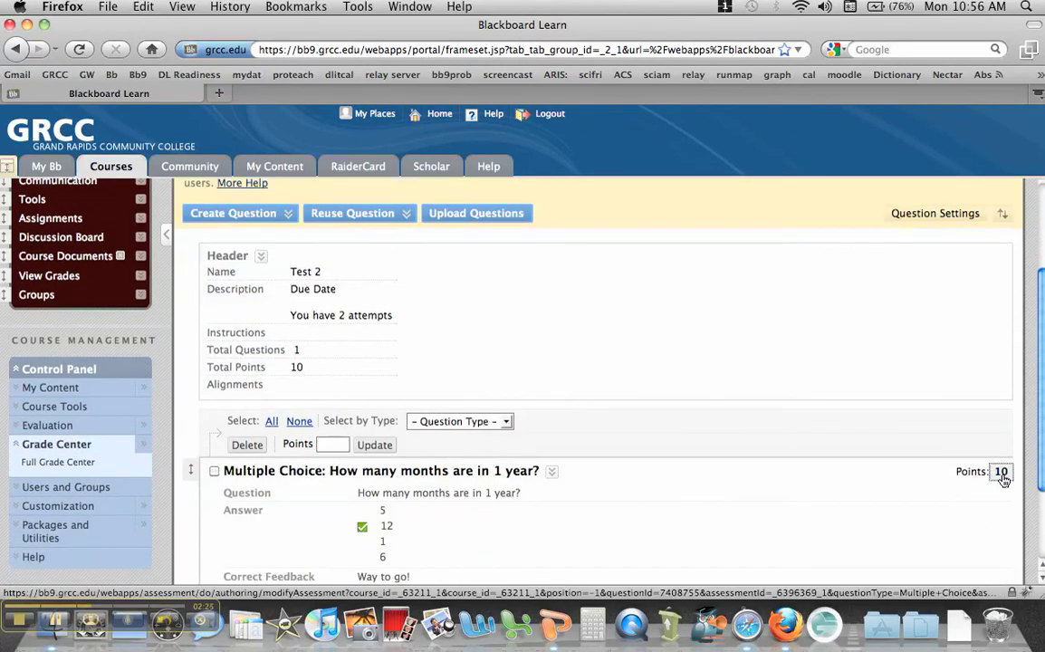
pyautogui.click(1001, 473)
pyautogui.scroll(-2, 944, 537)
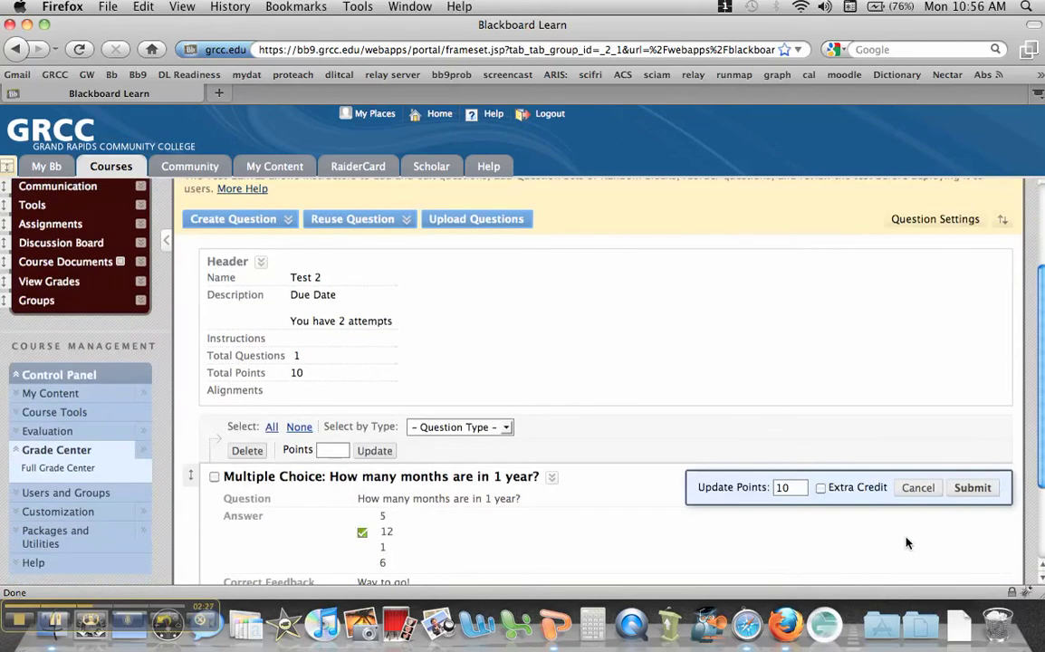
pyautogui.doubleClick(796, 489)
pyautogui.write('5')
pyautogui.click(972, 487)
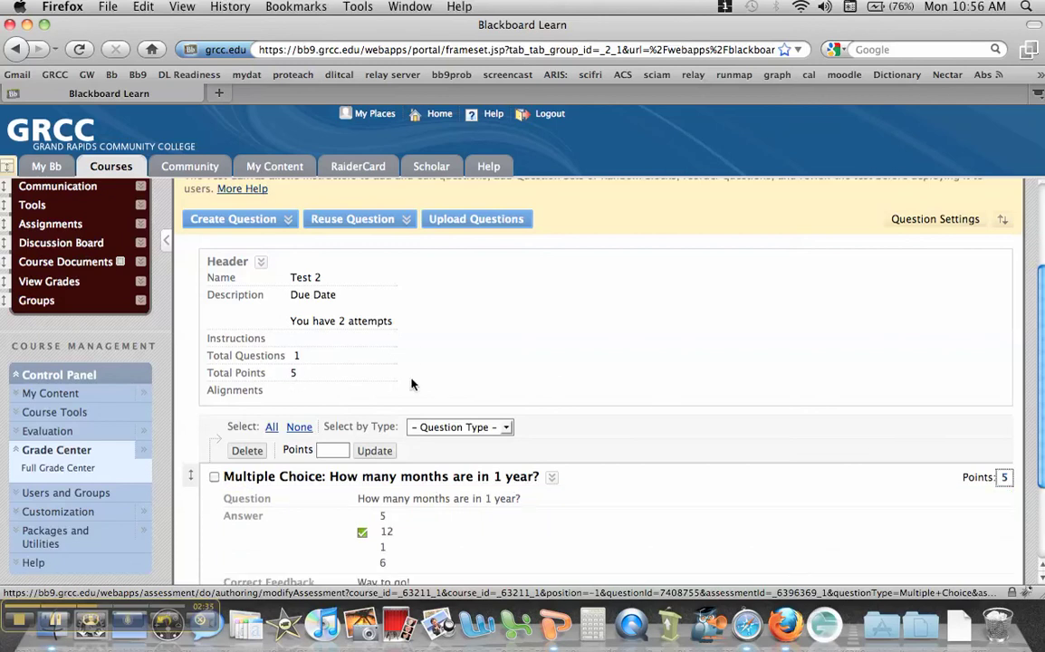
# Step: Briefly open and close the Create Question menu
pyautogui.scroll(-1, 779, 513)
pyautogui.click(252, 193)
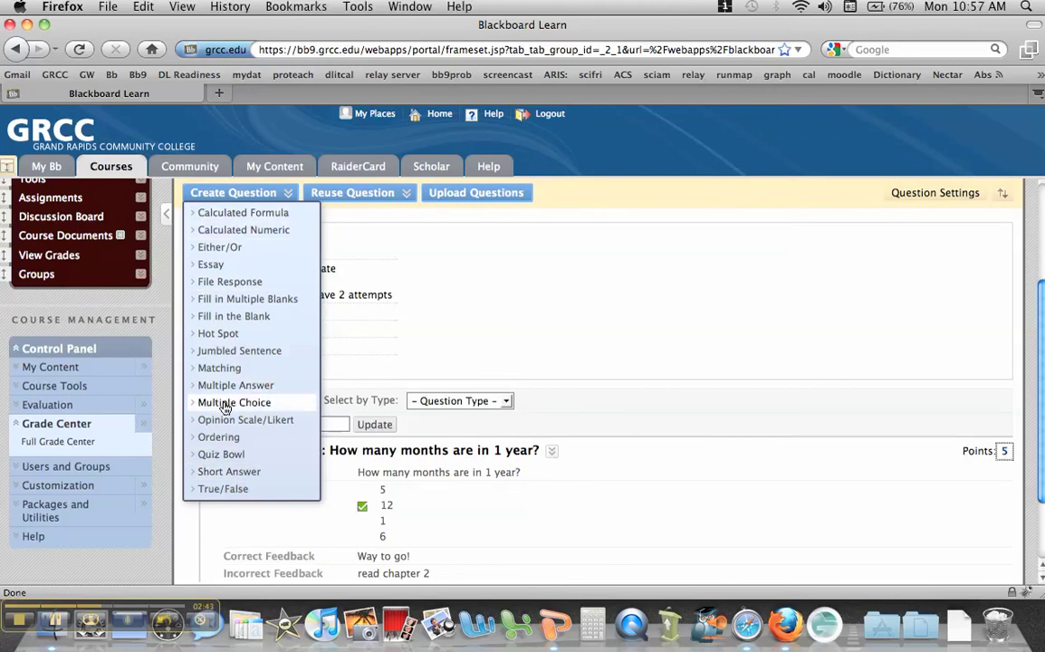
pyautogui.scroll(-2, 784, 446)
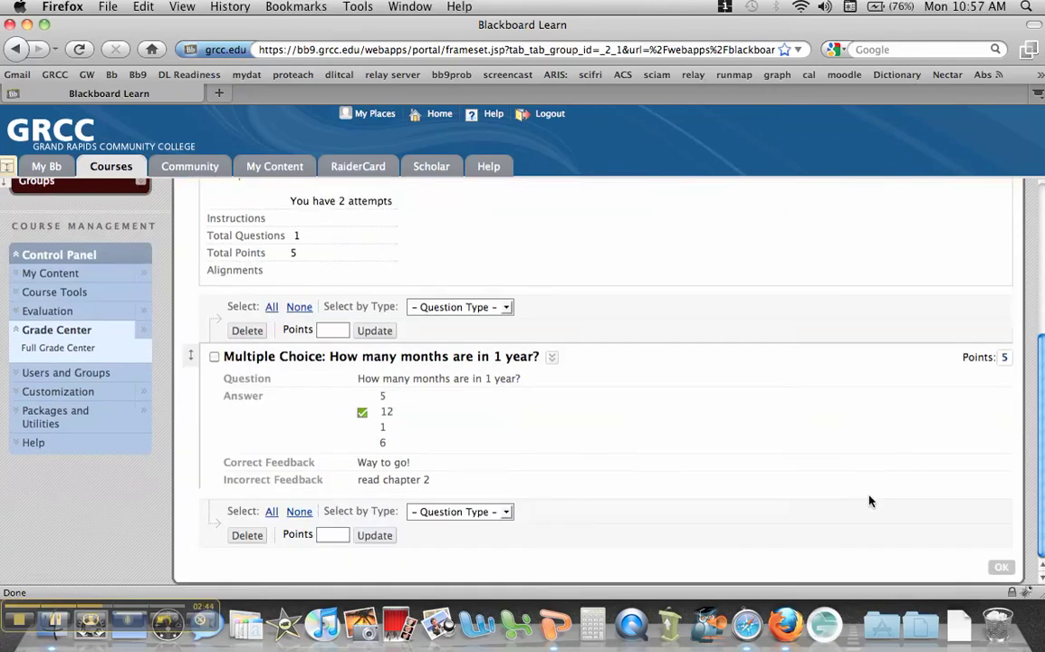
# Step: Deploy Test 2 to Assignments and set Make the Link Available to Yes
pyautogui.click(1001, 567)
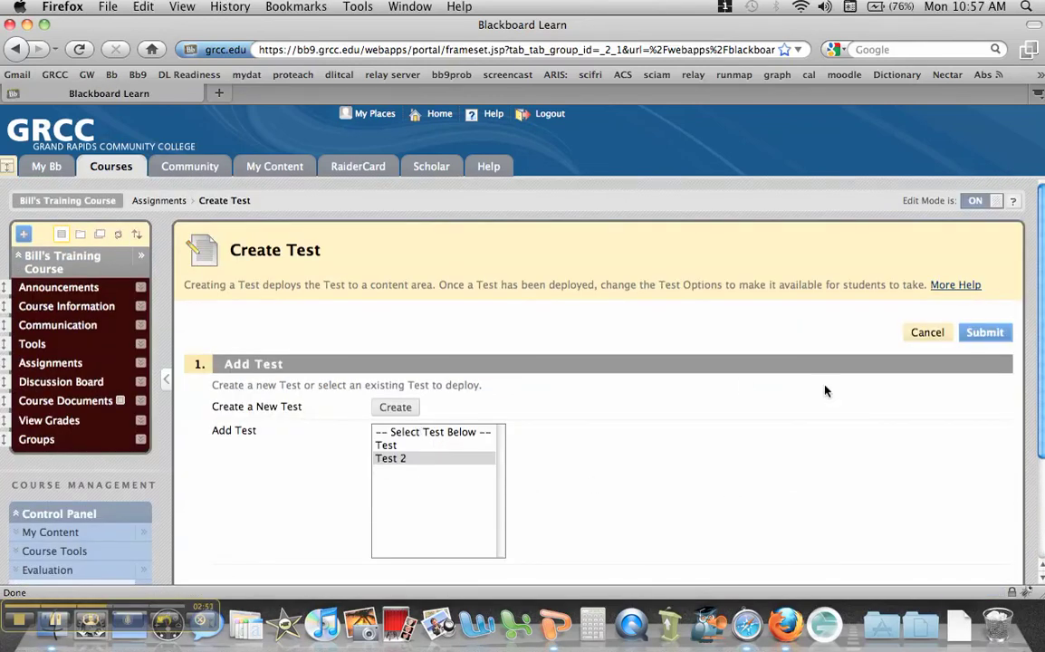
pyautogui.click(983, 335)
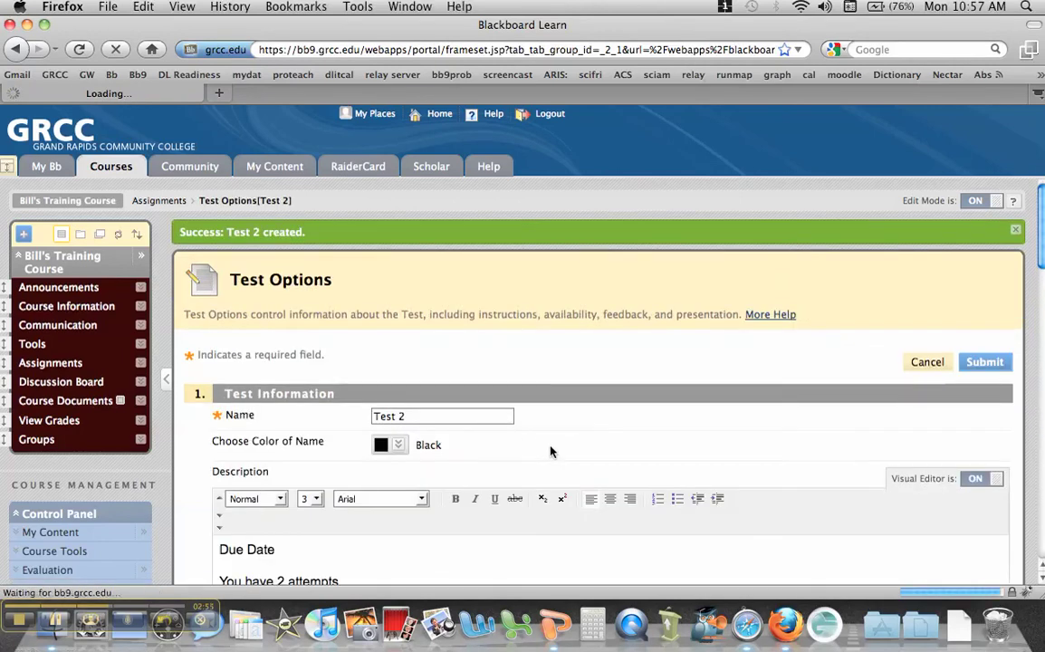
pyautogui.scroll(-3, 551, 452)
pyautogui.scroll(-5, 550, 451)
pyautogui.scroll(5, 551, 450)
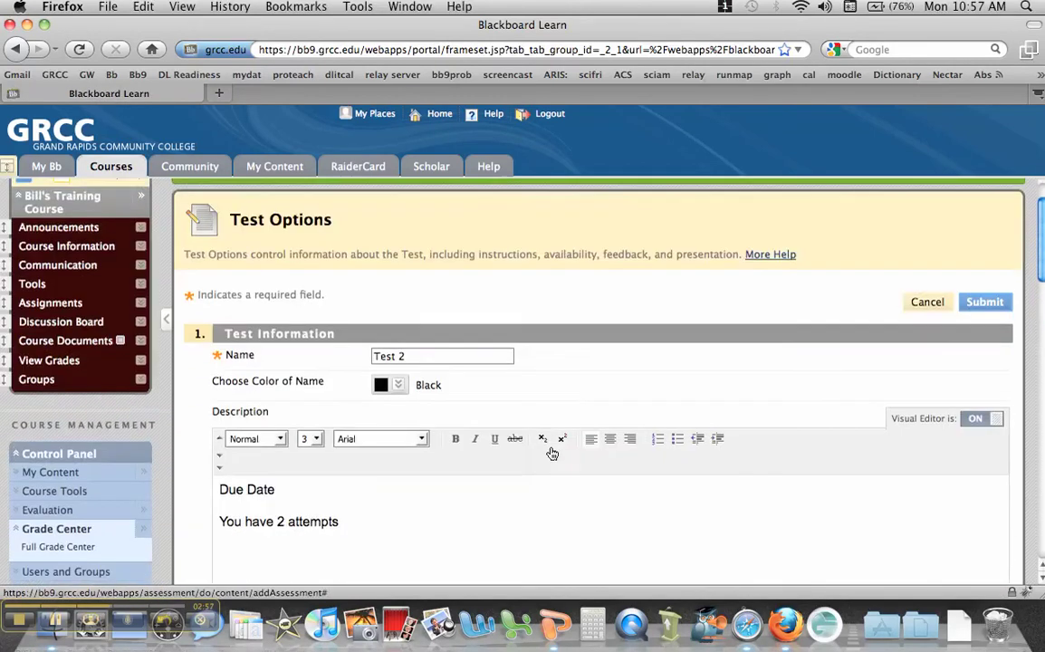
pyautogui.scroll(-1, 551, 451)
pyautogui.scroll(-5, 551, 451)
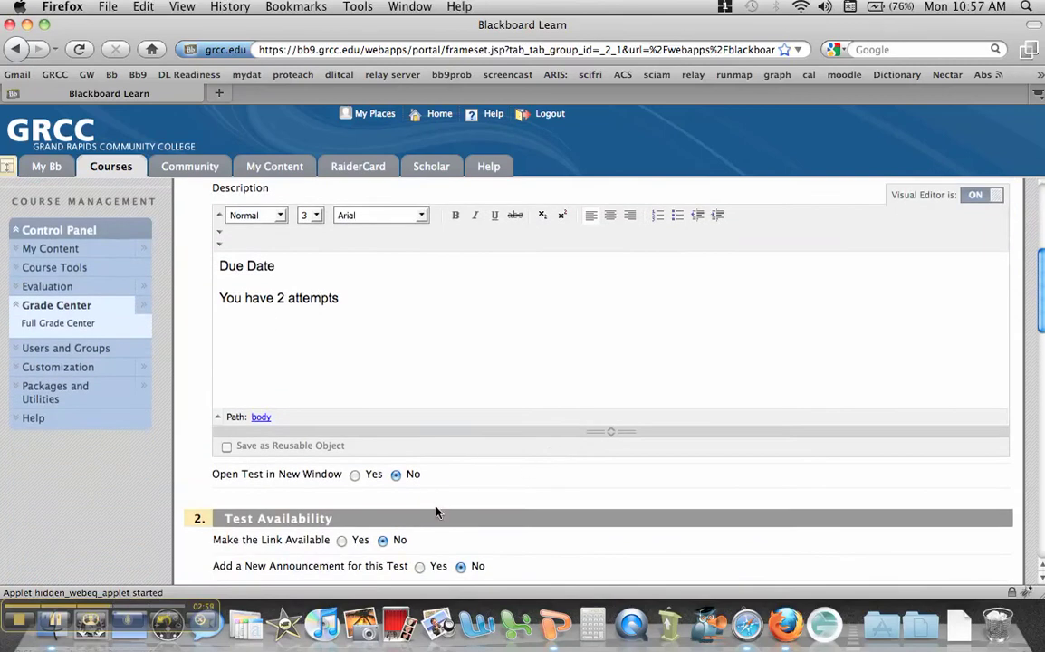
pyautogui.scroll(-4, 437, 510)
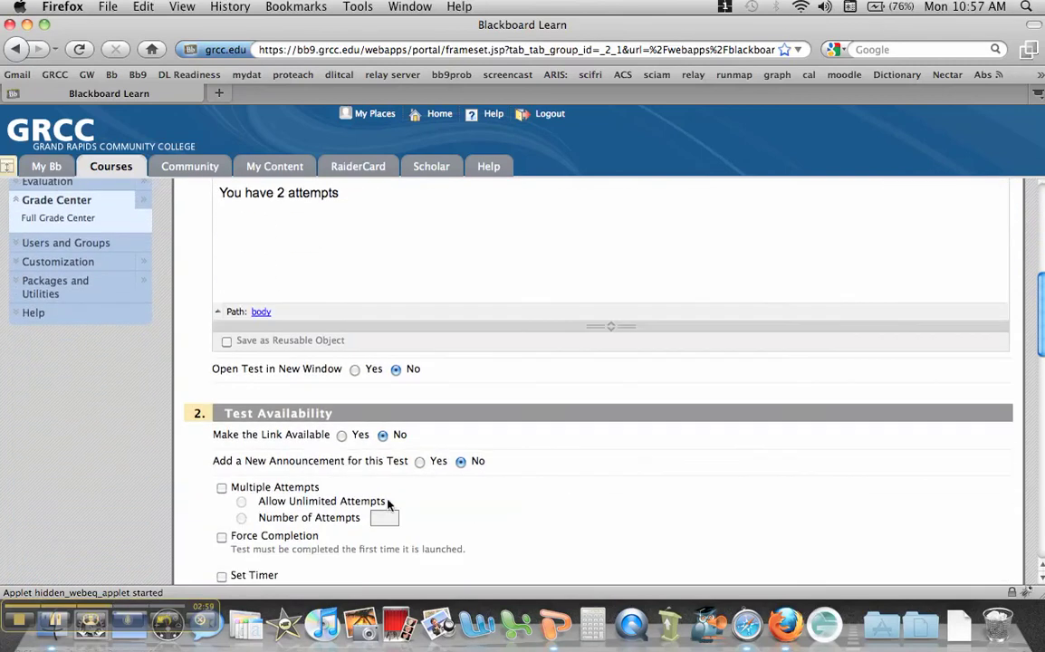
pyautogui.click(343, 436)
pyautogui.scroll(-2, 342, 438)
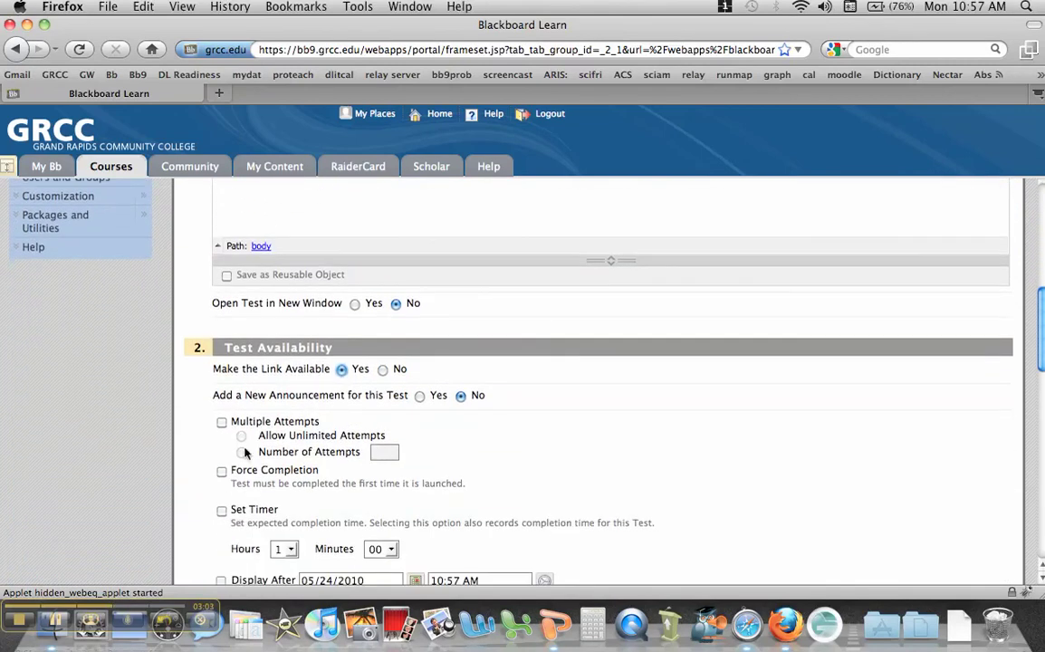
# Step: Allow 2 attempts and display the test until 05/25/2010
pyautogui.click(222, 424)
pyautogui.click(241, 452)
pyautogui.click(380, 453)
pyautogui.scroll(-5, 460, 485)
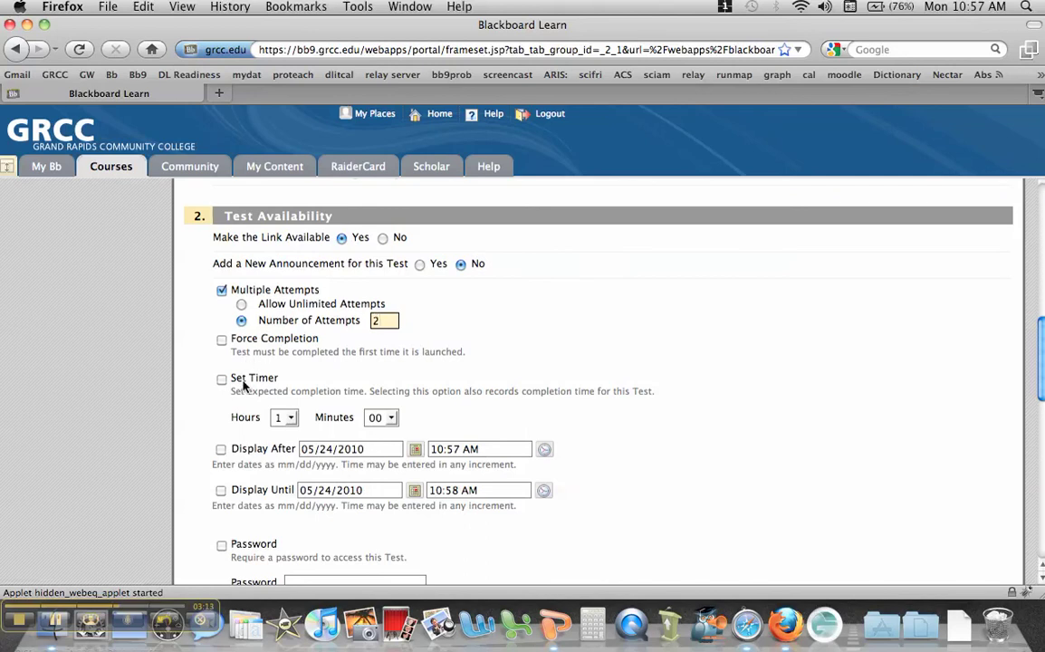
pyautogui.click(221, 491)
pyautogui.click(414, 490)
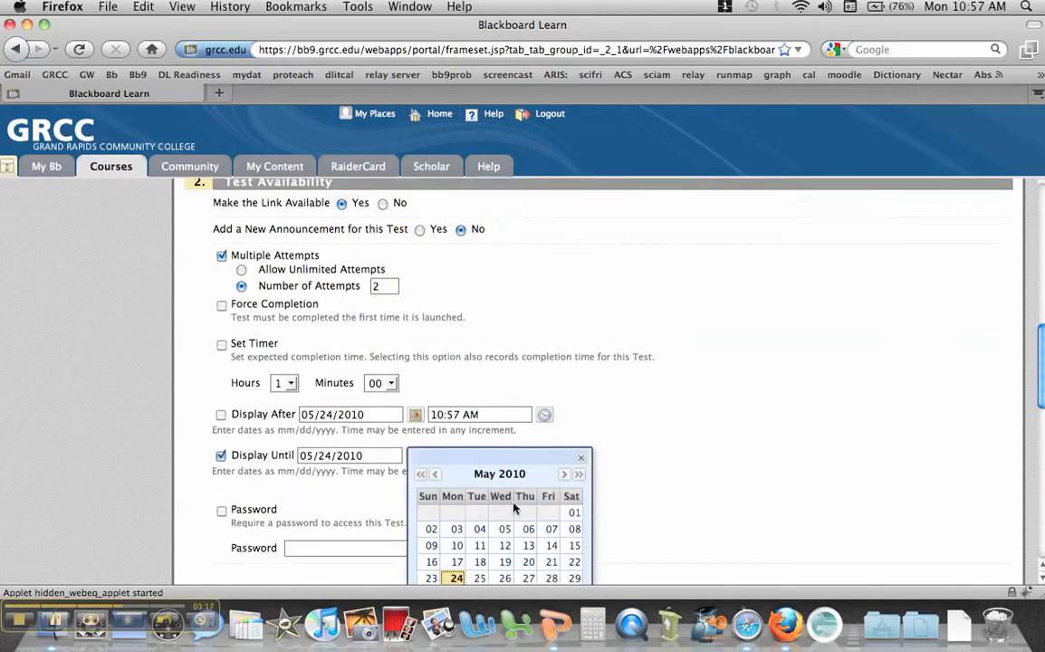
pyautogui.scroll(-1, 513, 509)
pyautogui.click(481, 552)
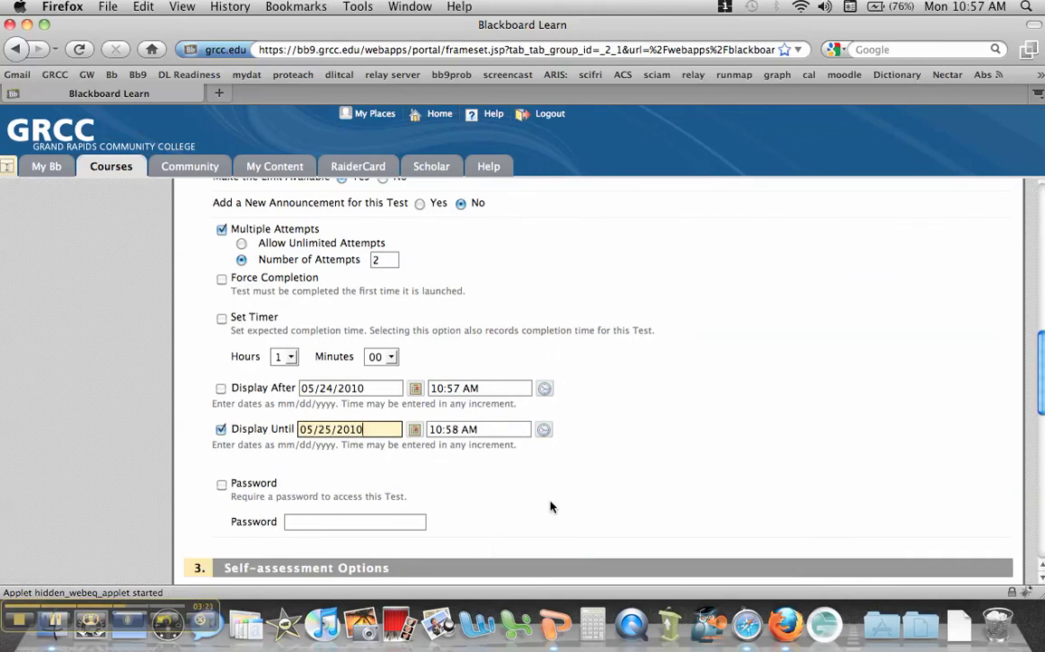
pyautogui.scroll(-10, 550, 507)
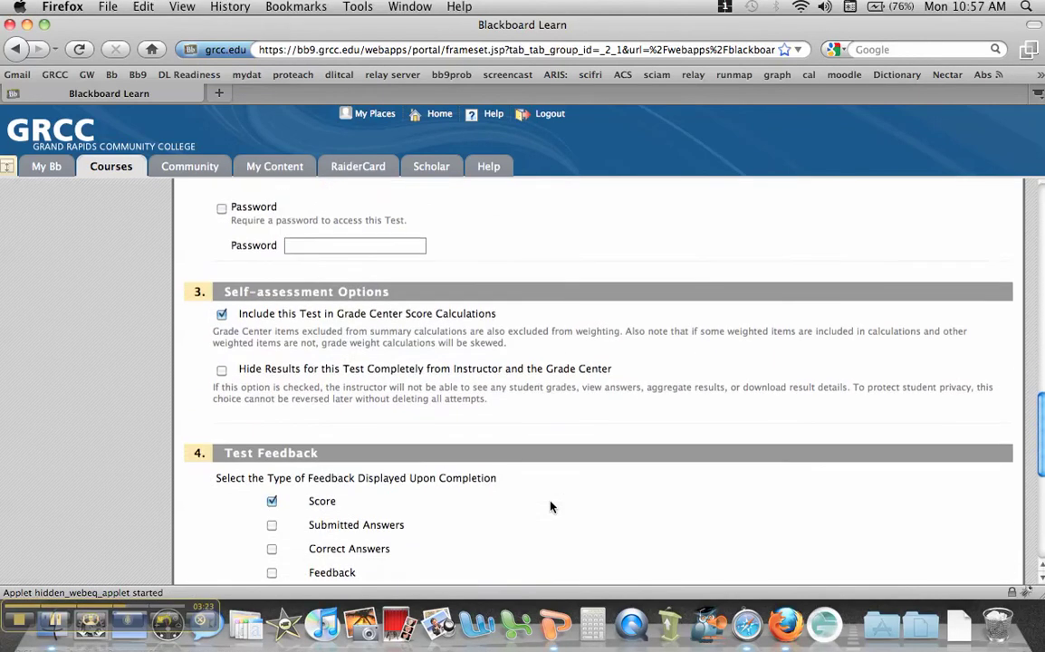
pyautogui.scroll(-7, 551, 506)
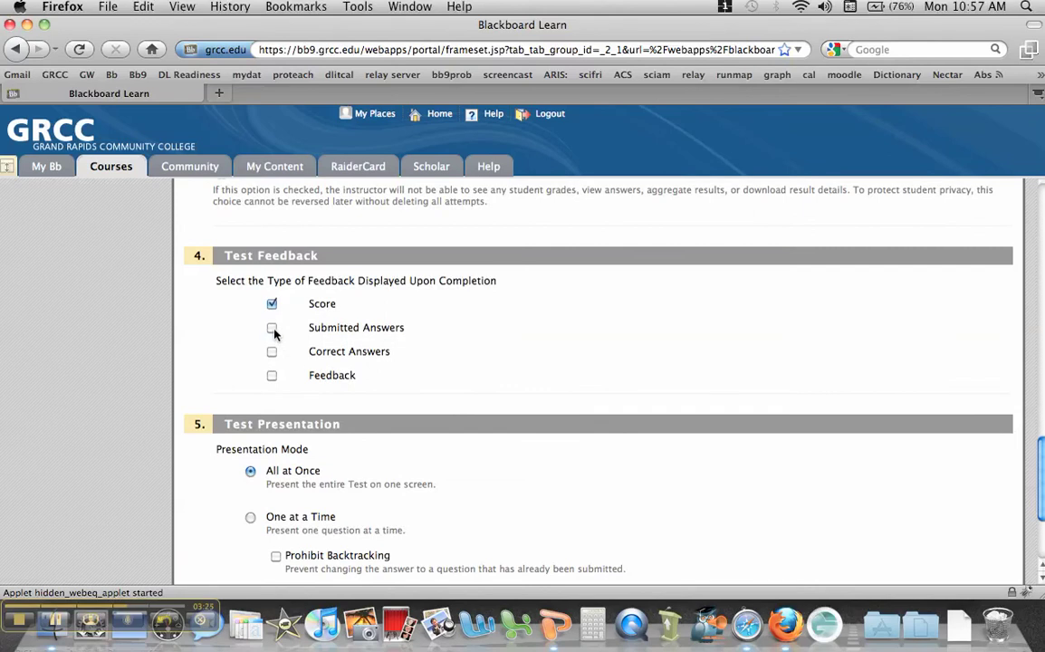
# Step: Show submitted answers and feedback on completion, then submit the test options
pyautogui.click(272, 328)
pyautogui.click(272, 375)
pyautogui.scroll(-6, 452, 456)
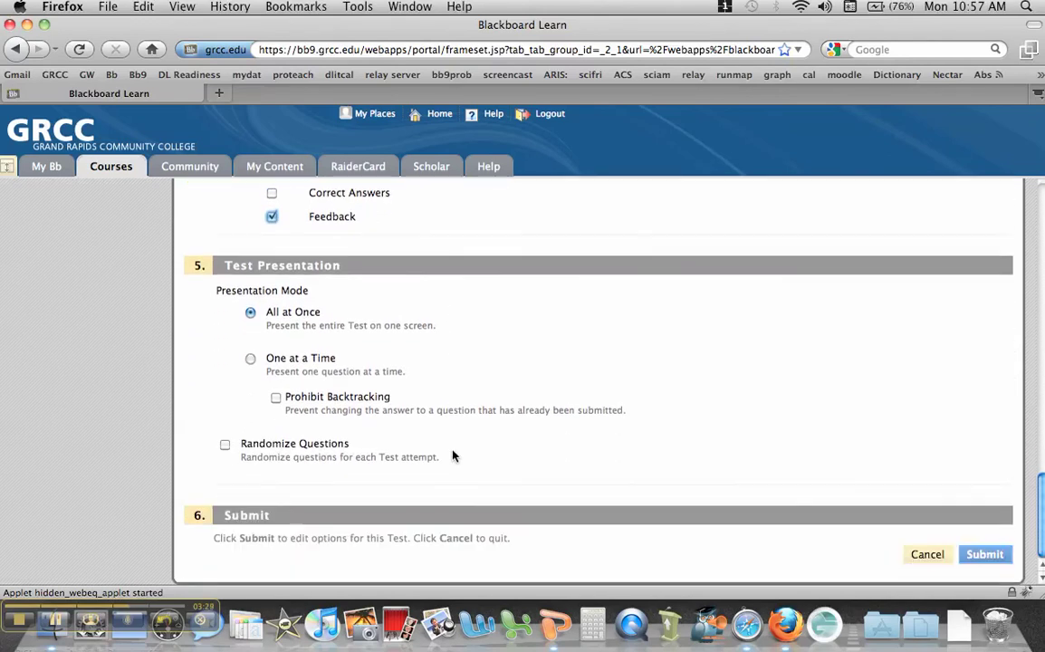
pyautogui.click(970, 555)
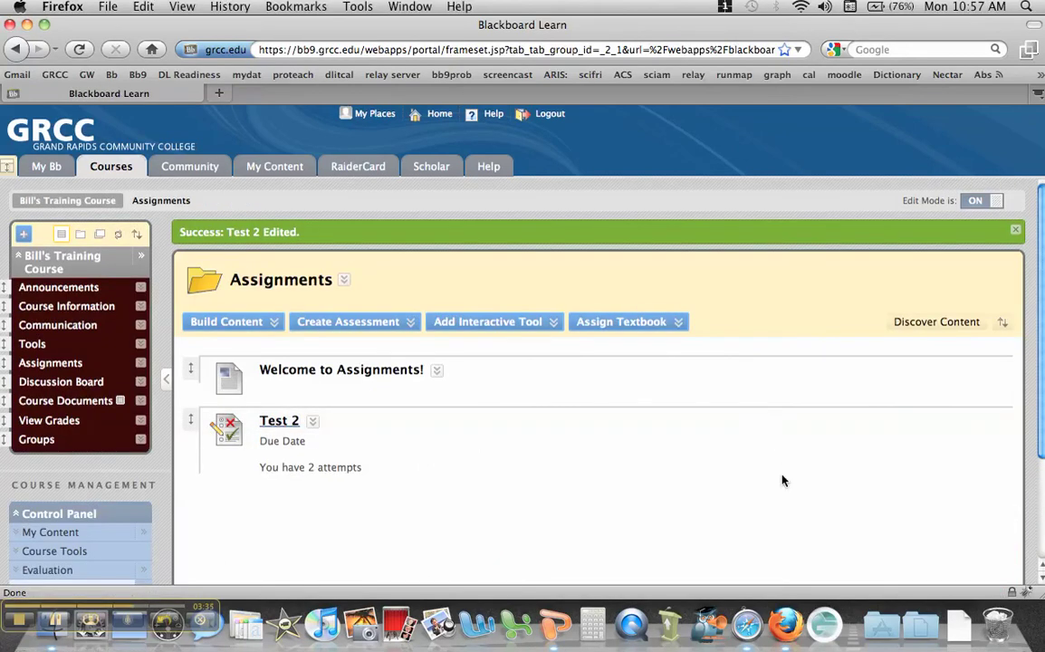
pyautogui.press('super+Tab')
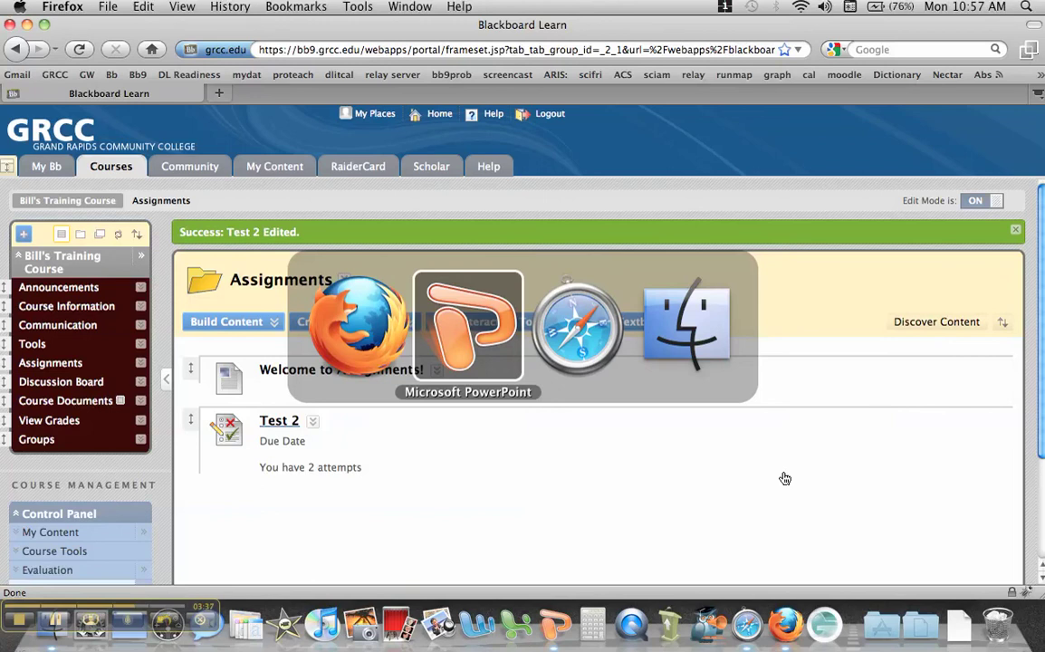
# Step: As the student in Safari, open Test 2 from Assignments and begin the attempt
pyautogui.press('super+Tab')
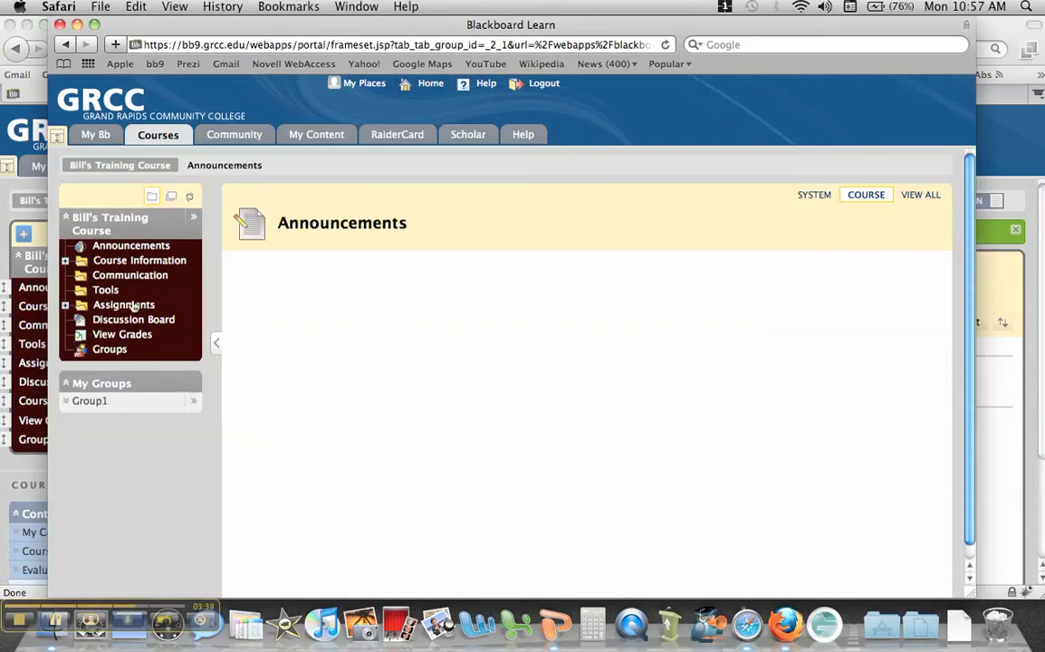
pyautogui.click(124, 305)
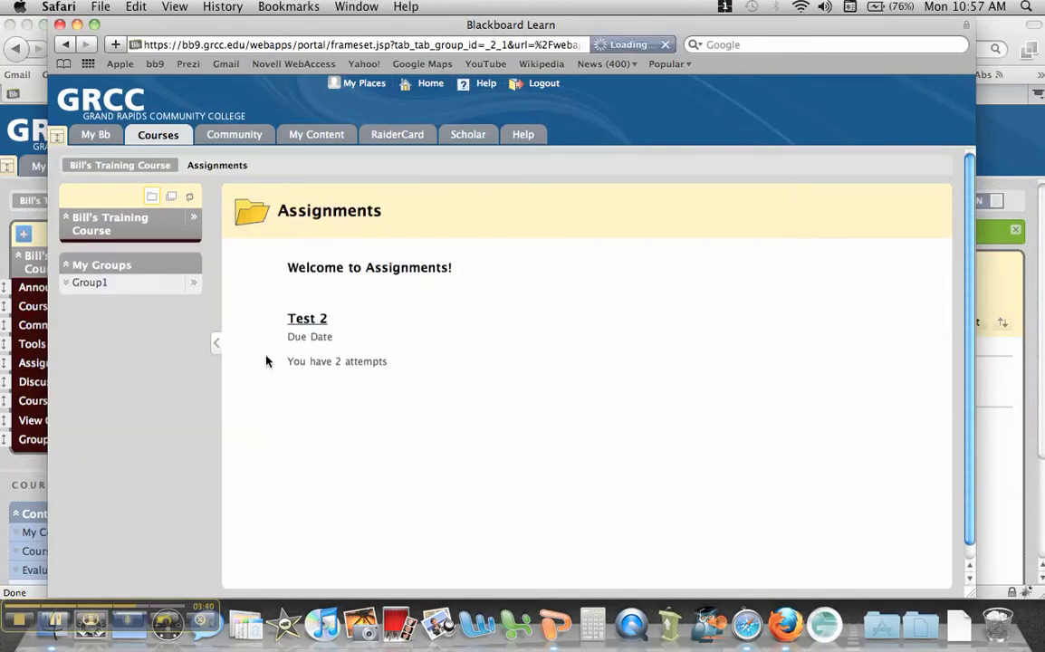
pyautogui.click(308, 320)
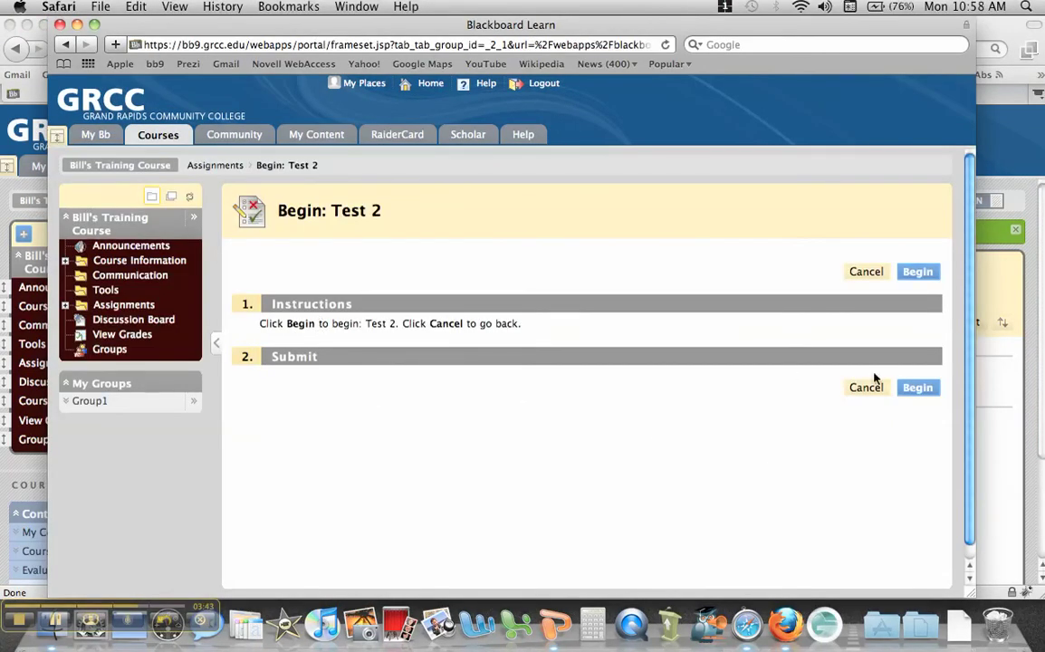
pyautogui.click(917, 387)
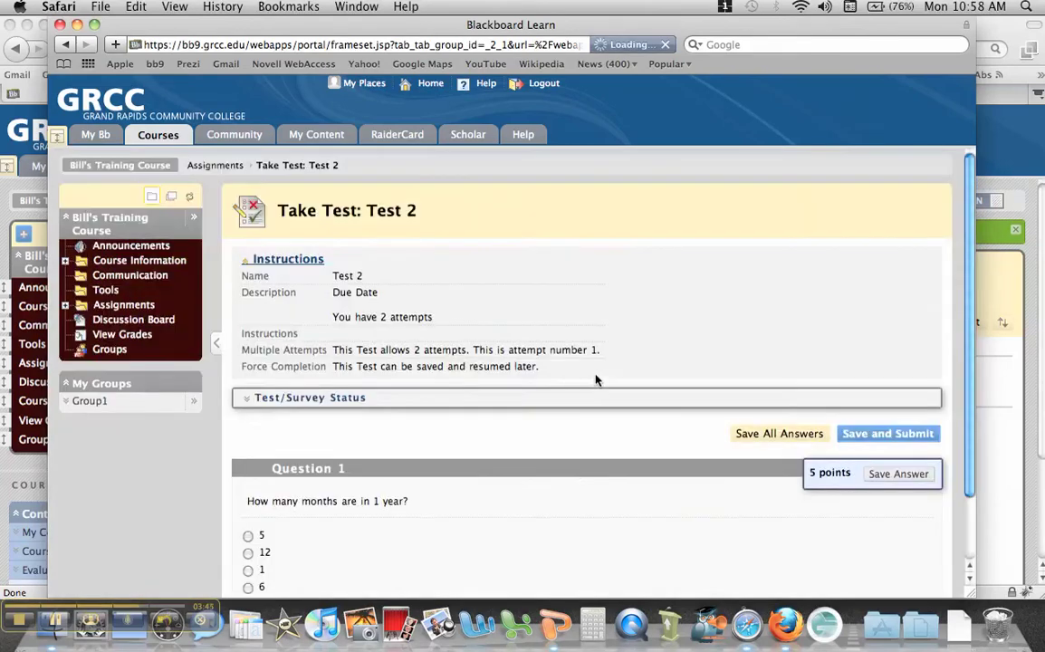
# Step: Answer 12, submit the test, review the 5/5 score, and return to Firefox
pyautogui.scroll(-3, 597, 380)
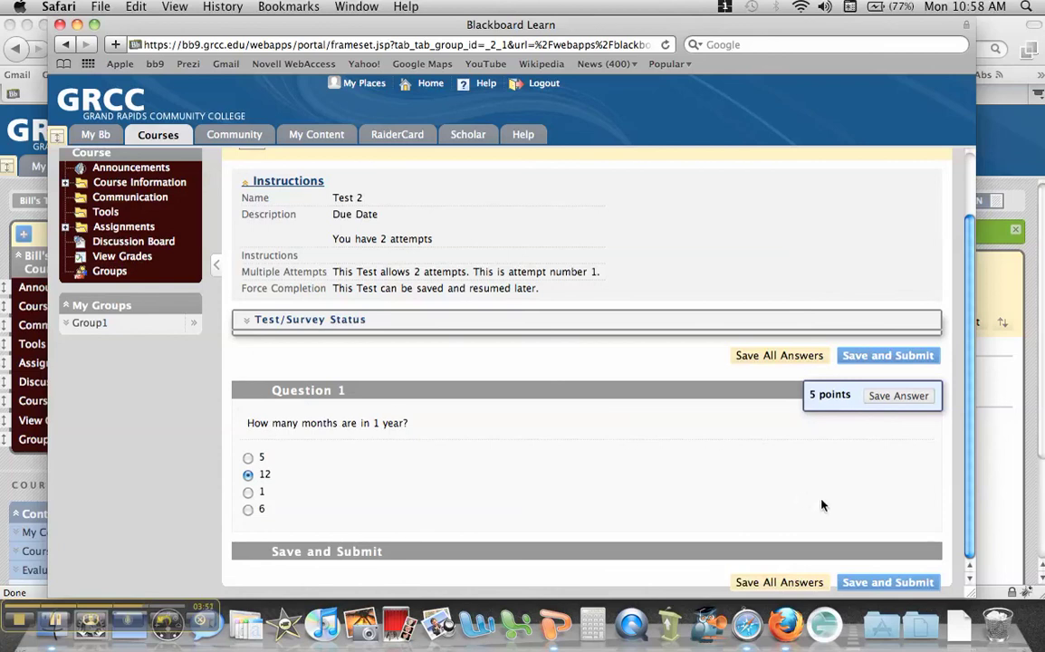
pyautogui.click(889, 584)
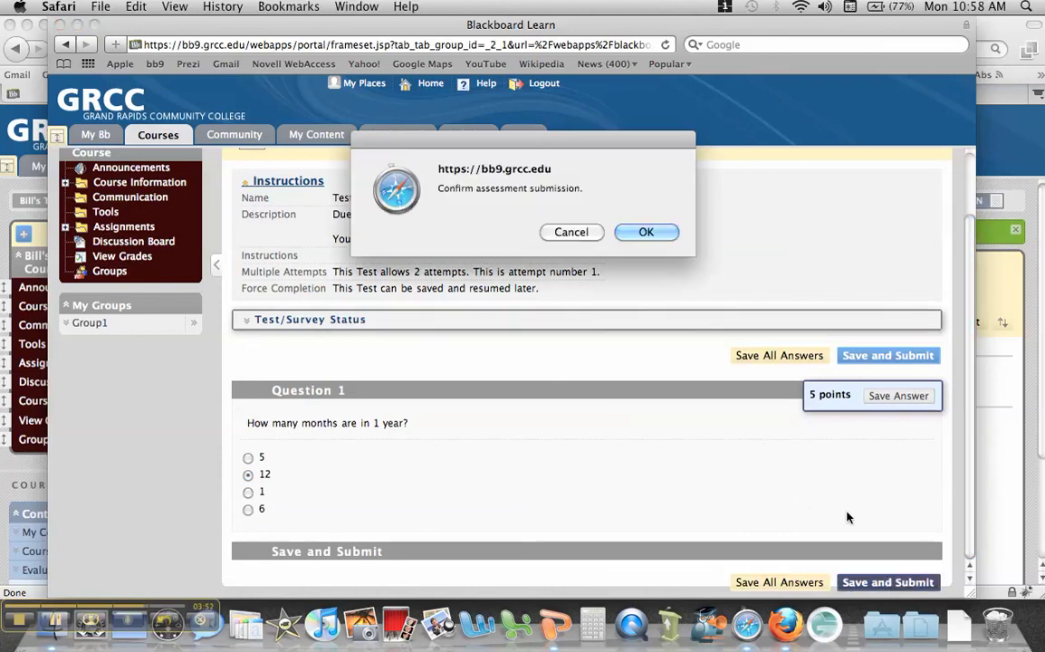
pyautogui.click(646, 233)
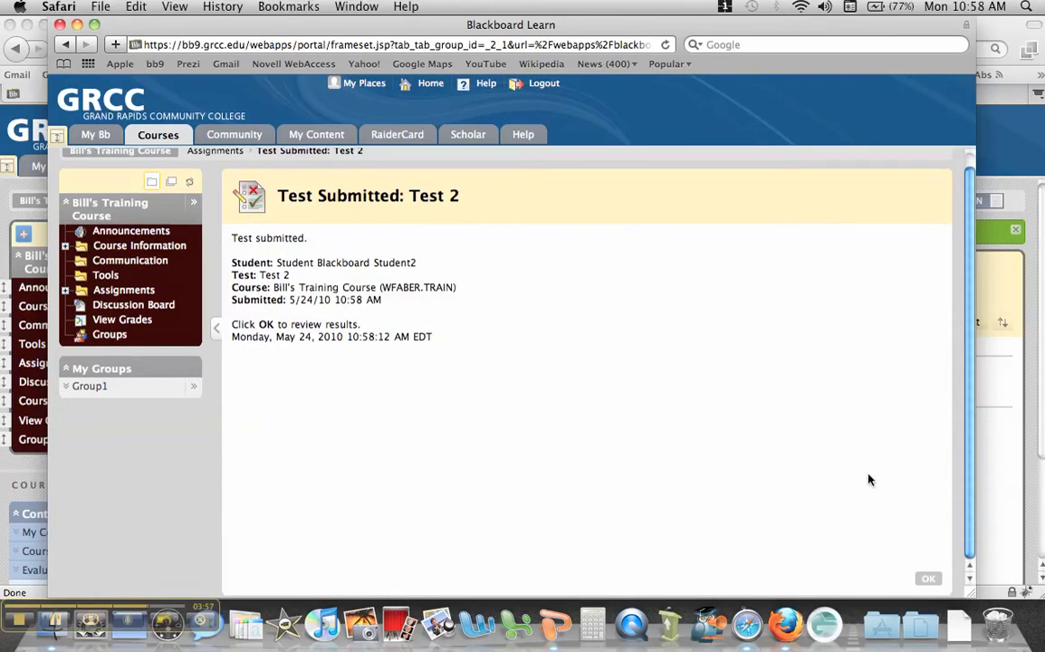
pyautogui.click(933, 583)
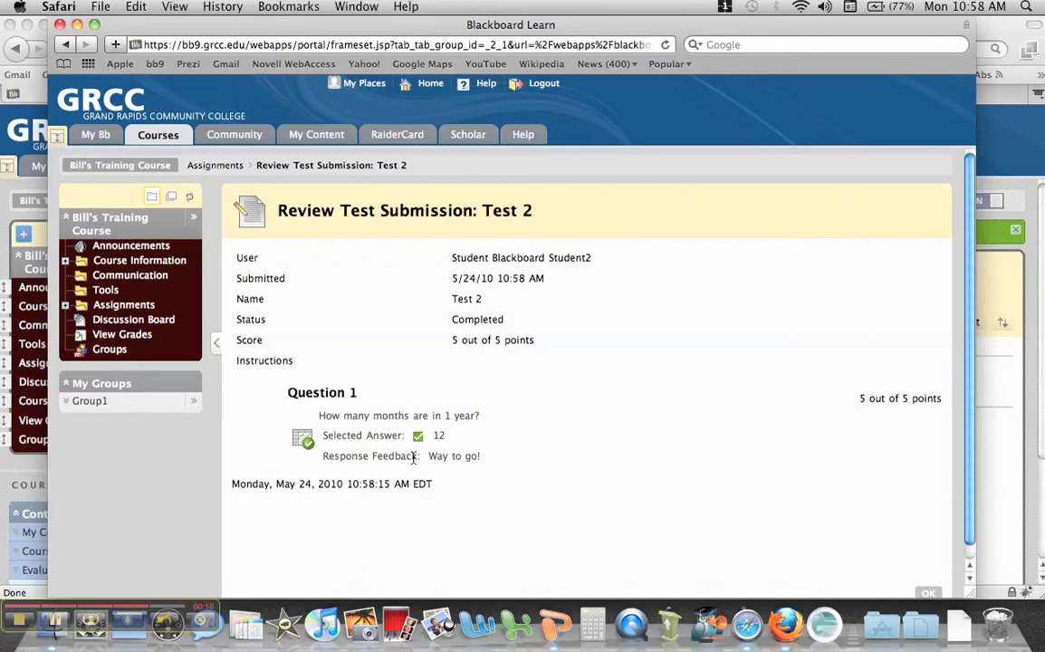
pyautogui.press('super+Tab')
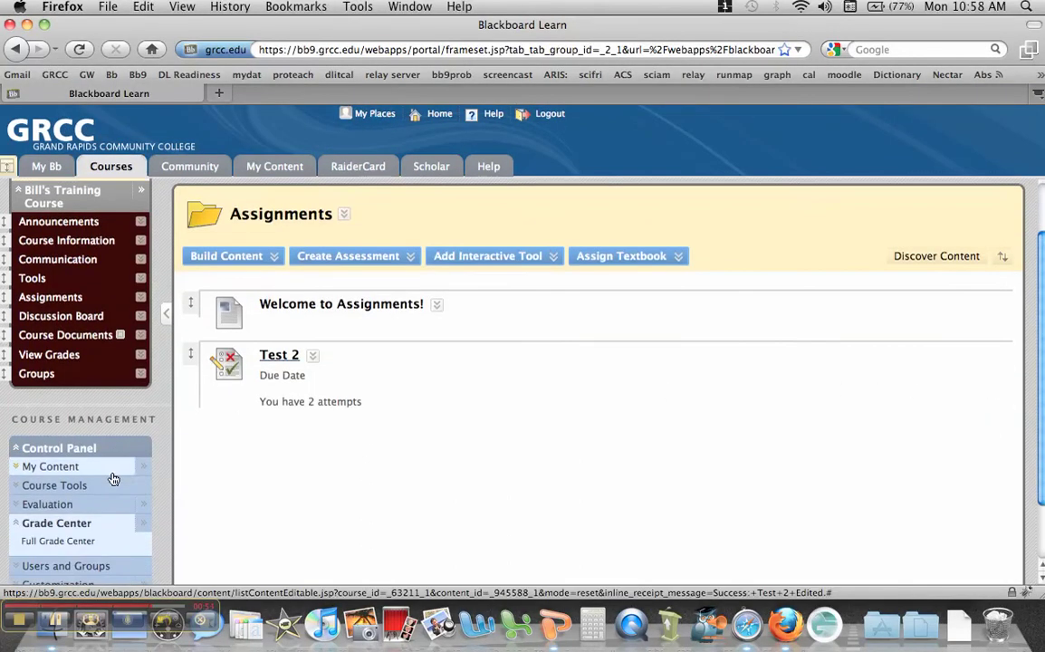
# Step: Open the Full Grade Center to view the 5.00 score under the Test 2 column
pyautogui.click(72, 543)
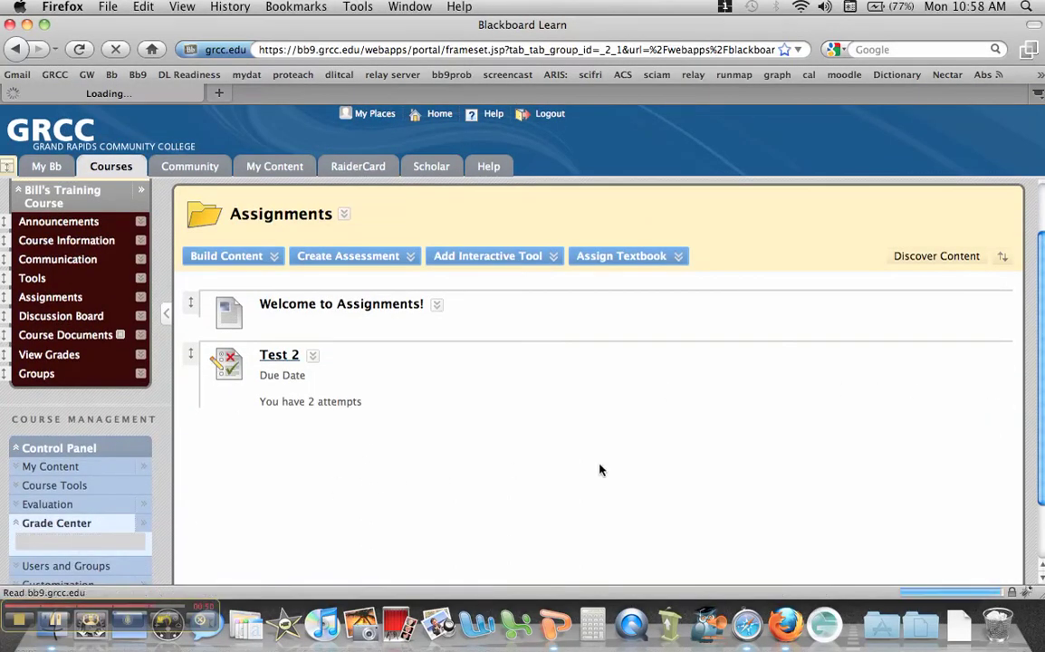